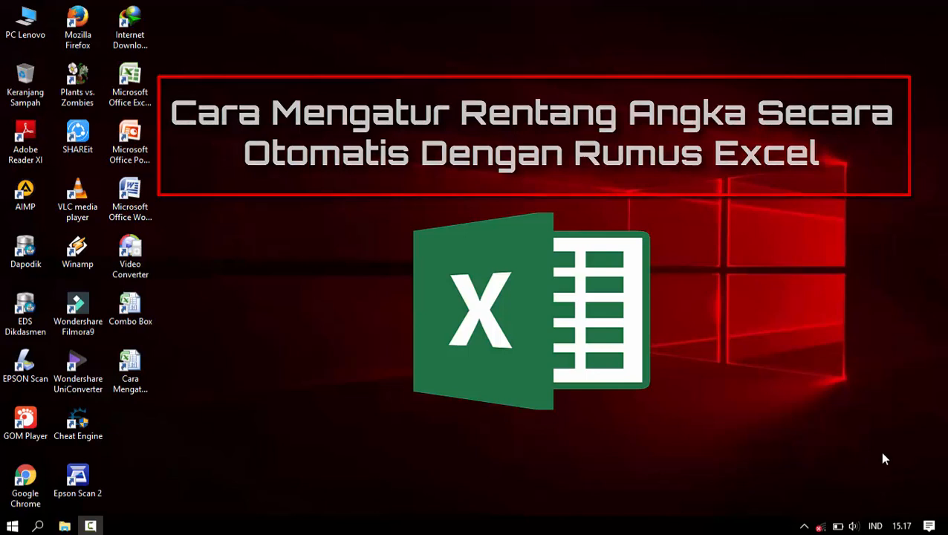
Step: Open the Cara Mengatur Rentang Angka workbook from the desktop and check the range formulas in cells A1 to A5
{"action": "double_click", "coordinate": [142, 369]}
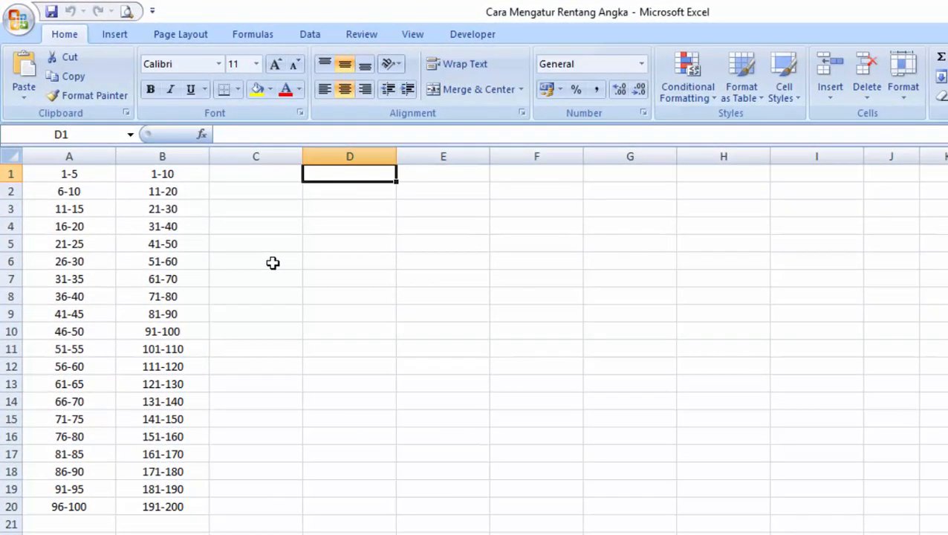
{"action": "left_click", "coordinate": [91, 167]}
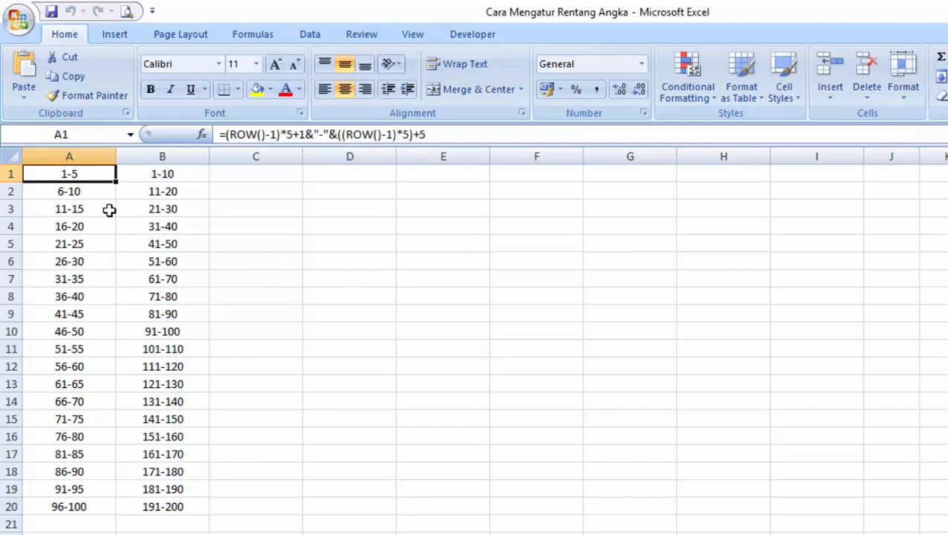
{"action": "left_click", "coordinate": [101, 194]}
{"action": "left_click", "coordinate": [101, 212]}
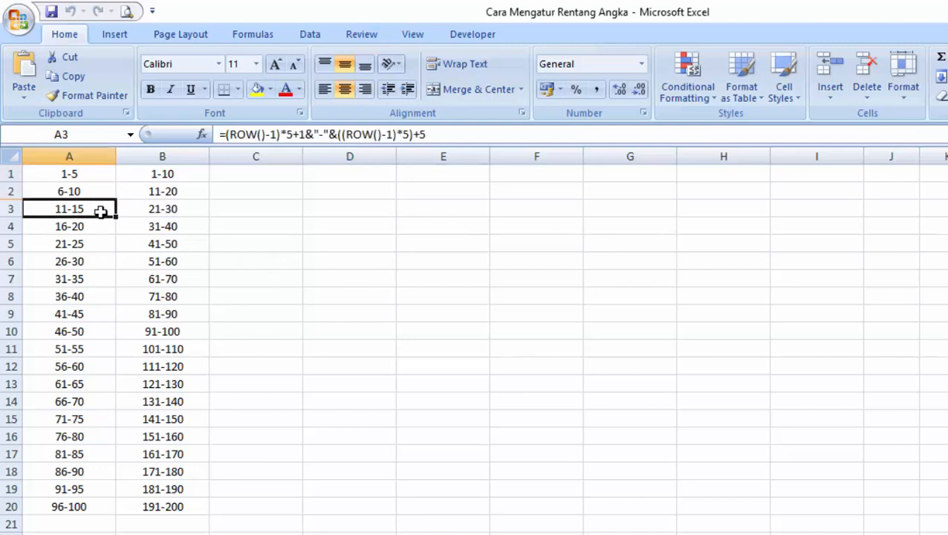
{"action": "left_click", "coordinate": [97, 228]}
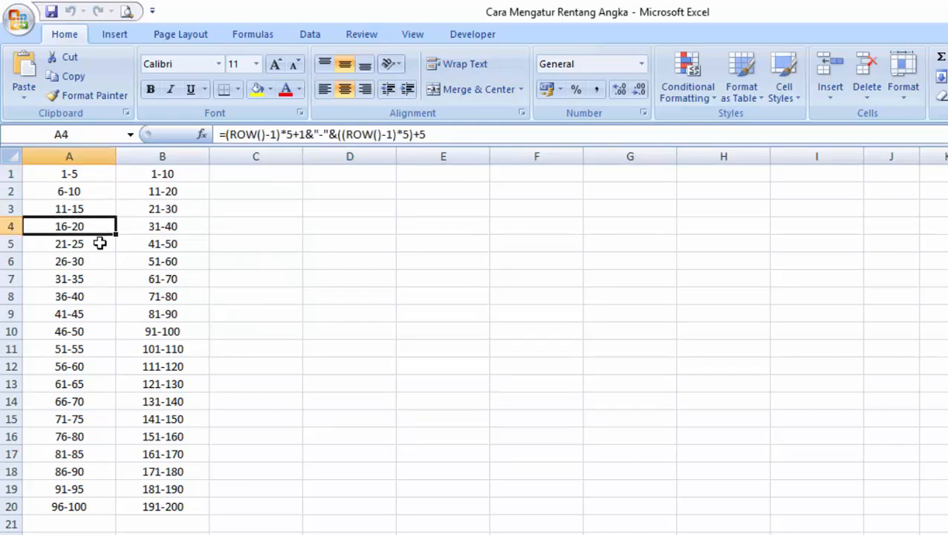
{"action": "left_click", "coordinate": [96, 247]}
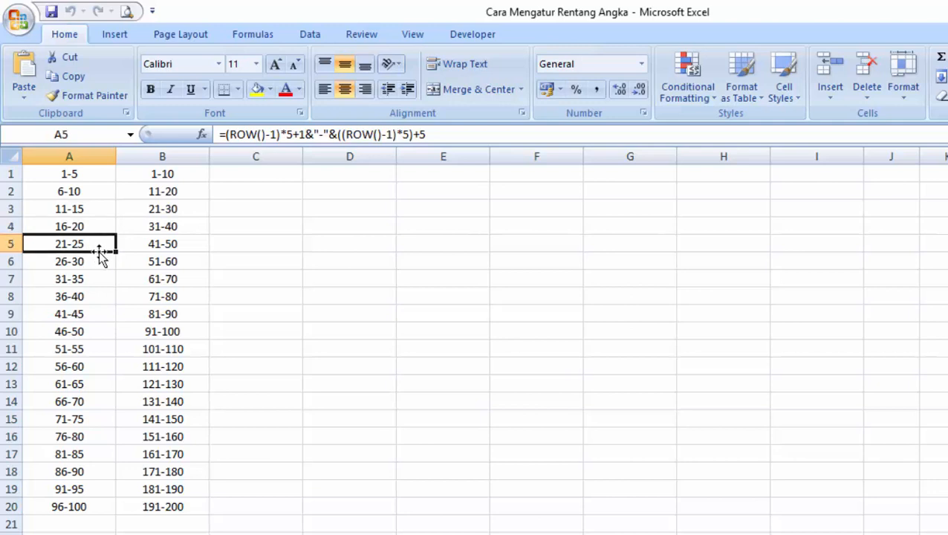
Step: Examine the range formulas in column B, from cells B1 to B3 and in B20
{"action": "left_click", "coordinate": [193, 175]}
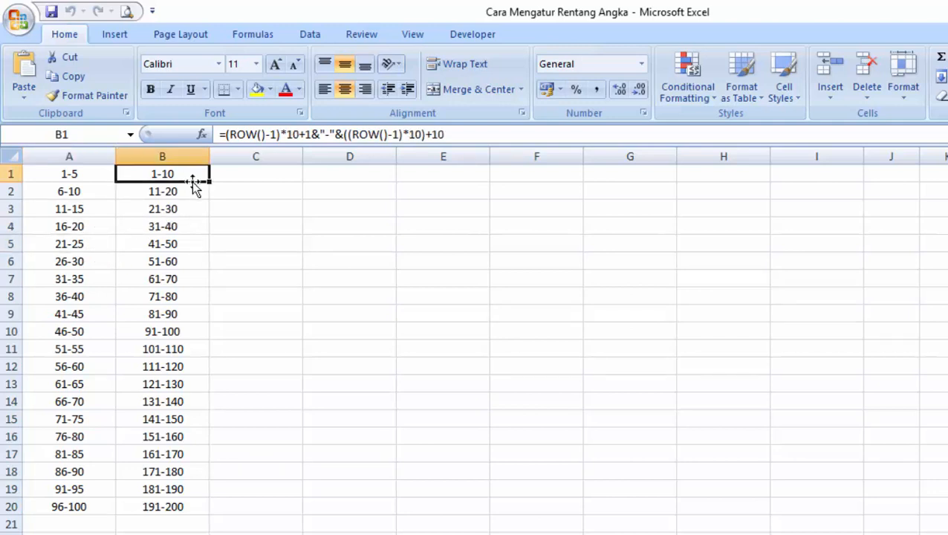
{"action": "left_click", "coordinate": [191, 191]}
{"action": "left_click", "coordinate": [193, 211]}
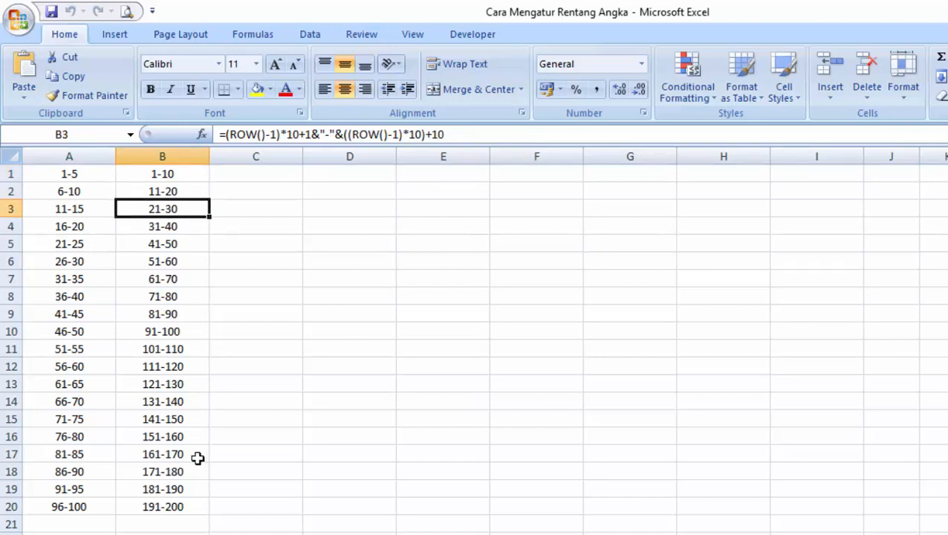
{"action": "left_click", "coordinate": [195, 506]}
{"action": "left_click_drag", "start_coordinate": [353, 368], "coordinate": [345, 379]}
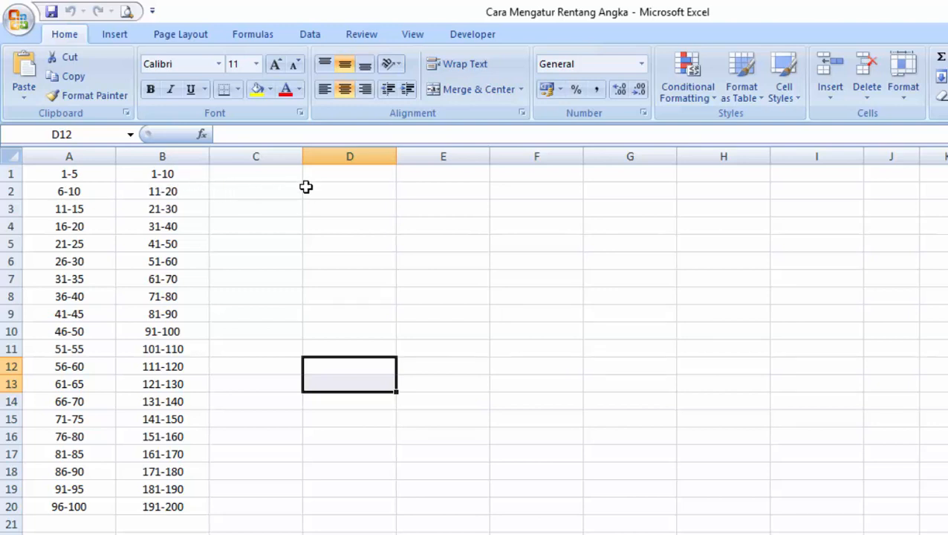
{"action": "left_click", "coordinate": [328, 178]}
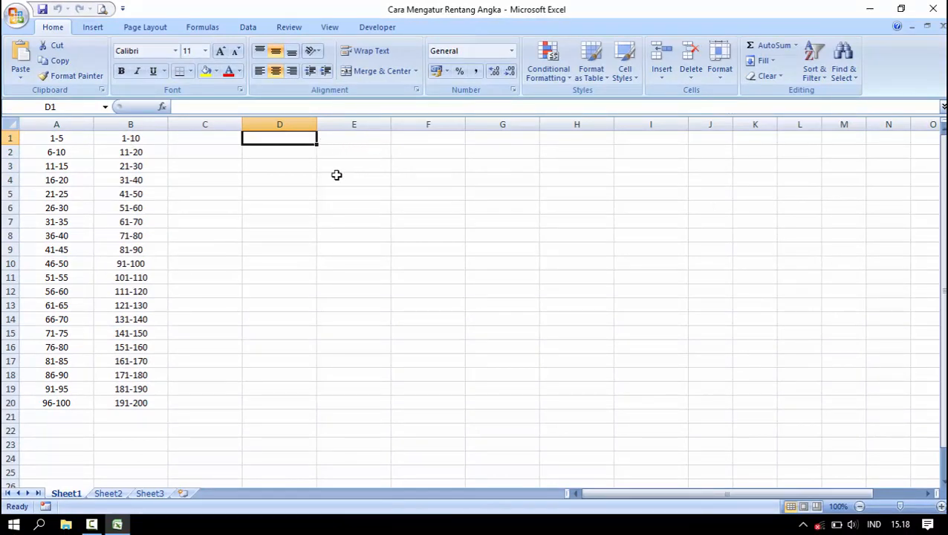
{"action": "left_click", "coordinate": [203, 141]}
{"action": "left_click", "coordinate": [276, 133]}
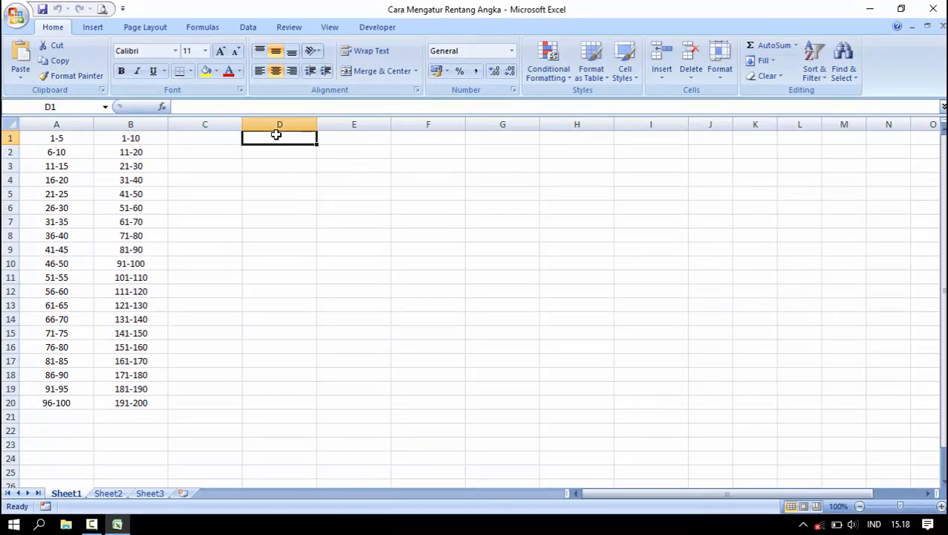
{"action": "left_click", "coordinate": [365, 139]}
{"action": "left_click", "coordinate": [419, 135]}
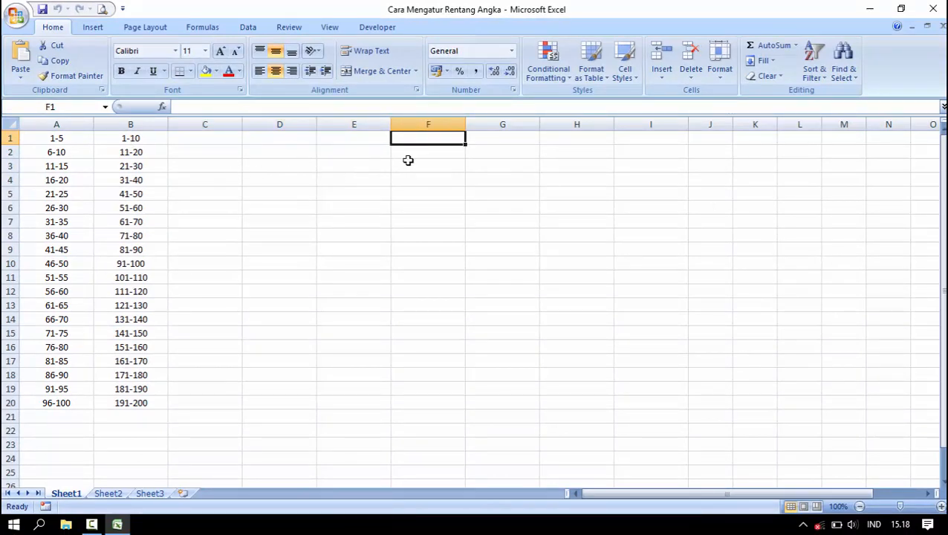
Step: Start a formula in cell D1 with the lower bound of the range, =(row()-1)*5+1
{"action": "left_click", "coordinate": [275, 136]}
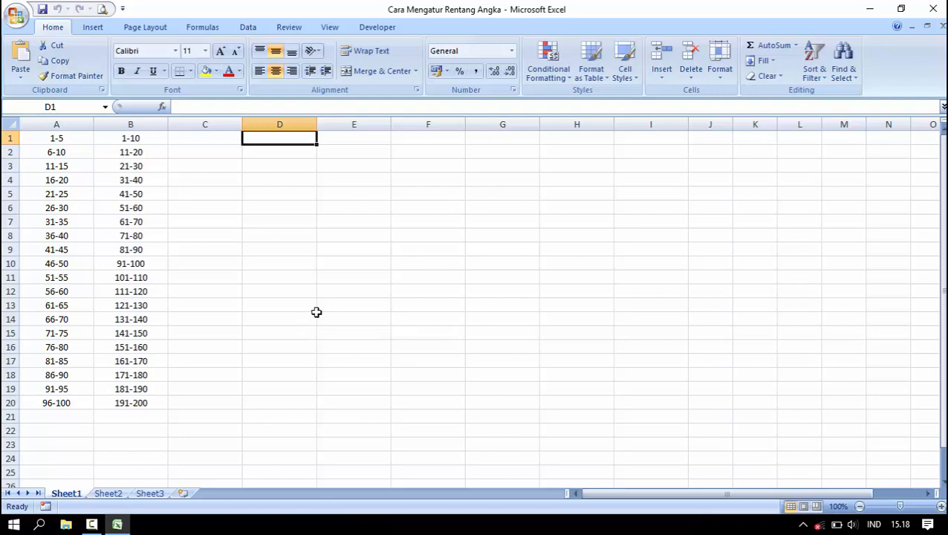
{"action": "type", "text": "="}
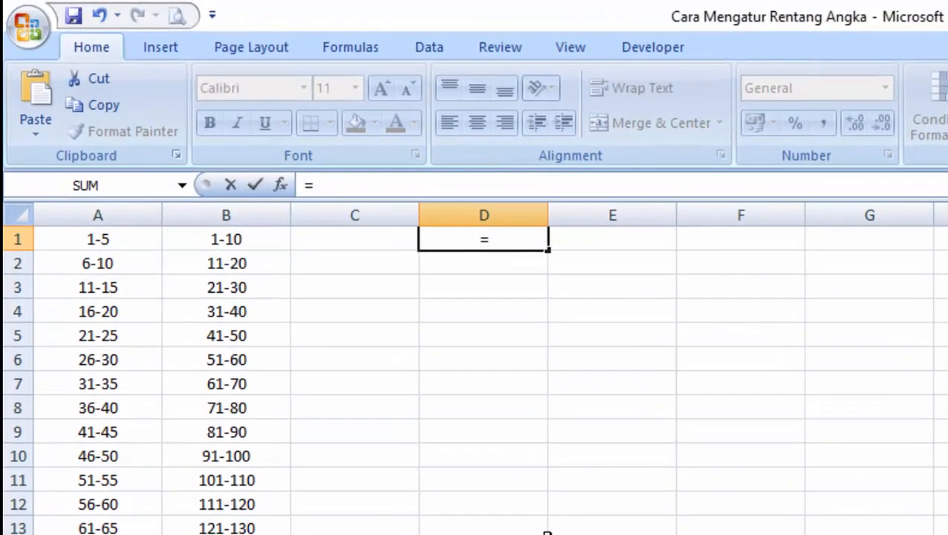
{"action": "type", "text": "("}
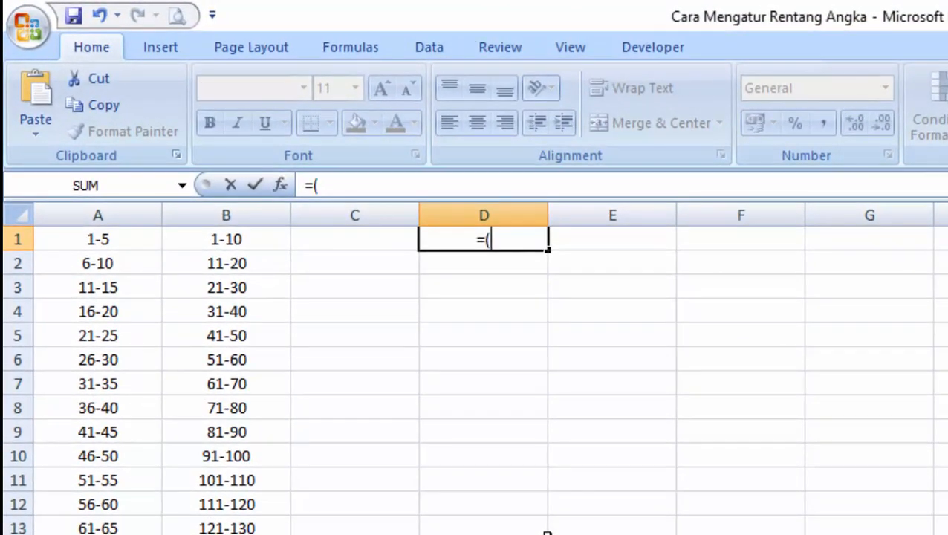
{"action": "type", "text": "r"}
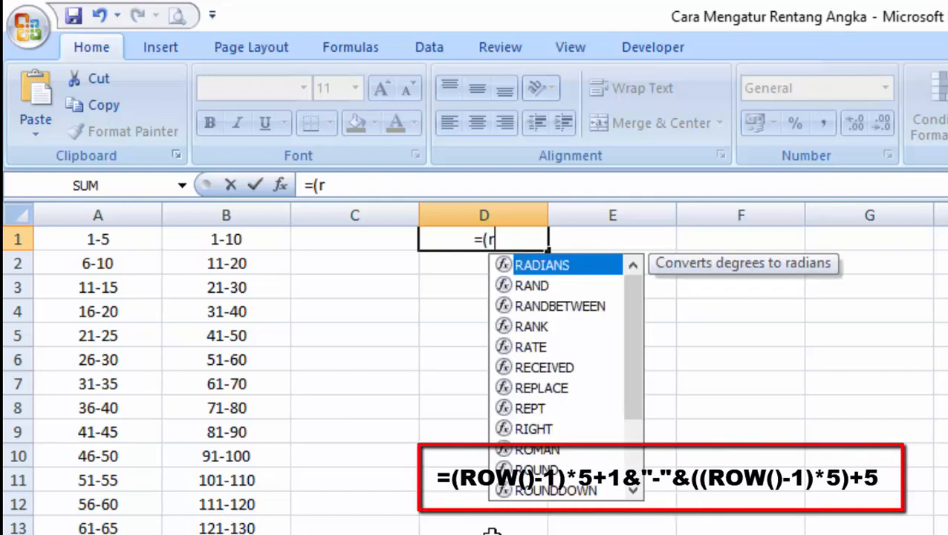
{"action": "type", "text": "ow"}
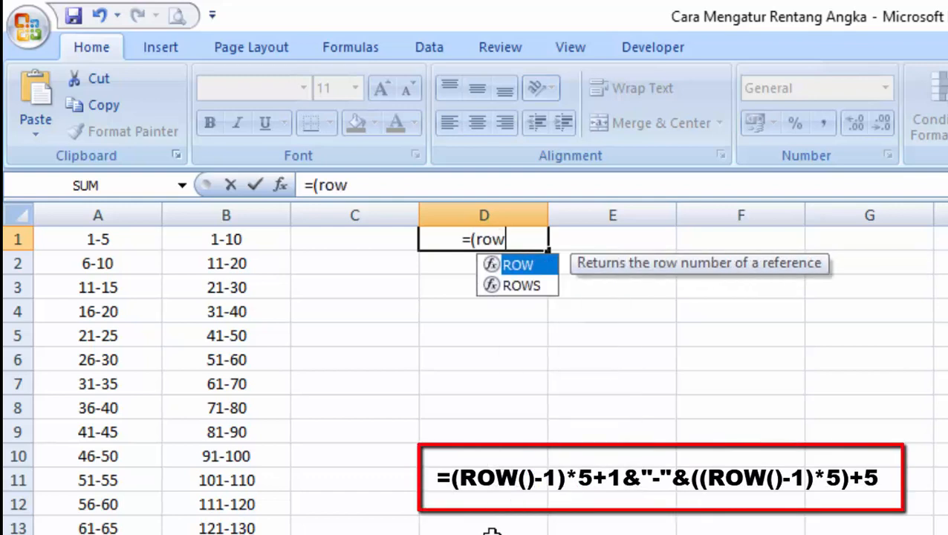
{"action": "type", "text": "()"}
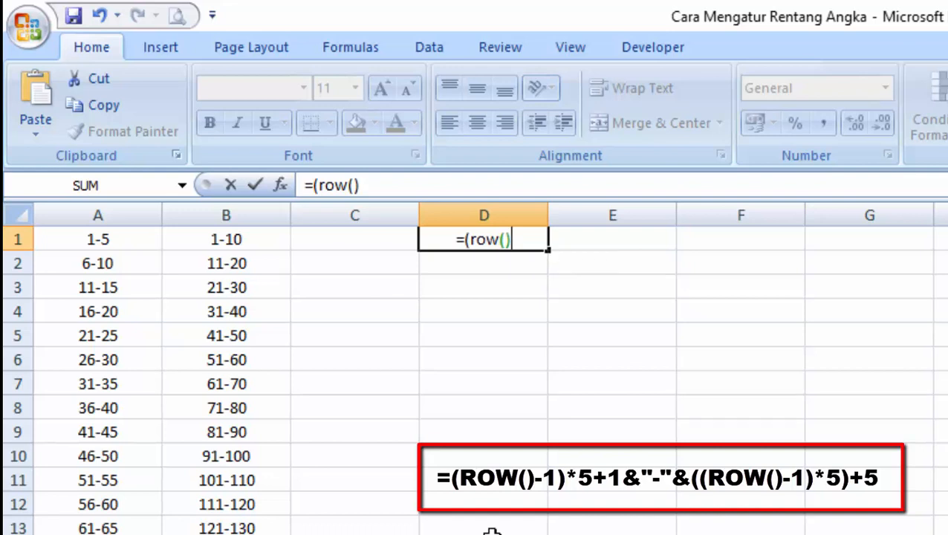
{"action": "type", "text": "-1"}
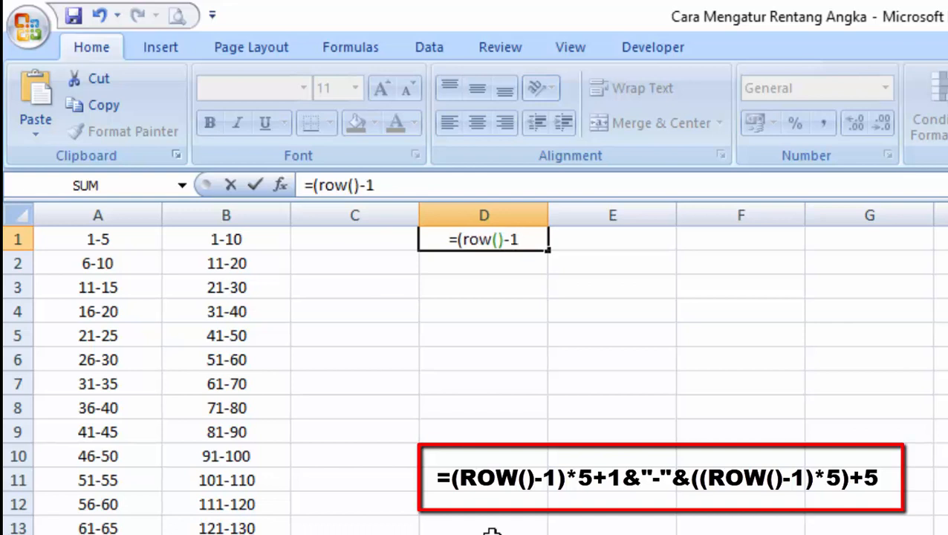
{"action": "type", "text": ")"}
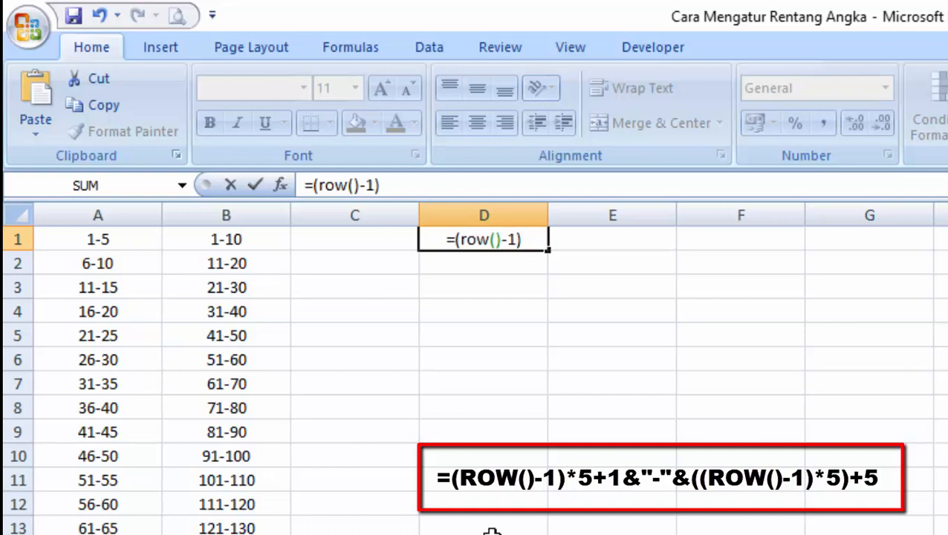
{"action": "type", "text": "*"}
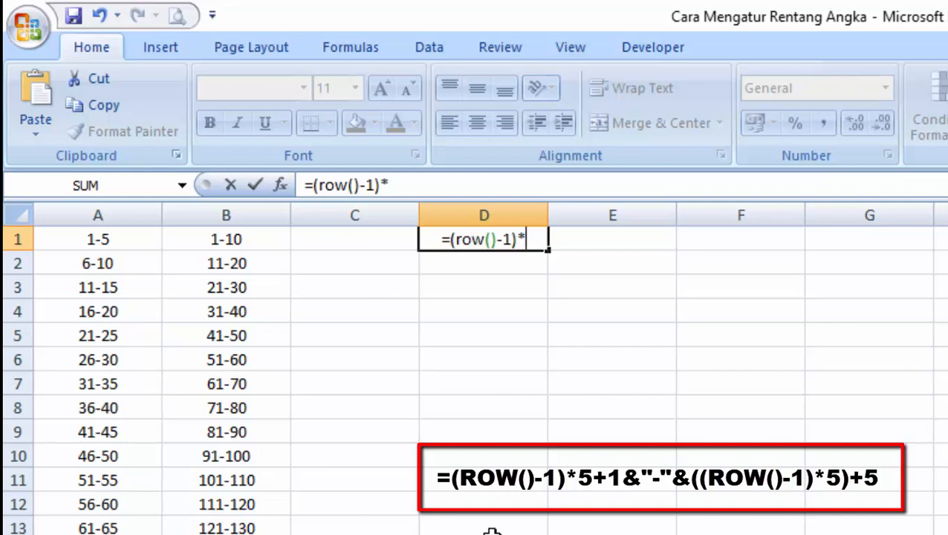
{"action": "type", "text": "5"}
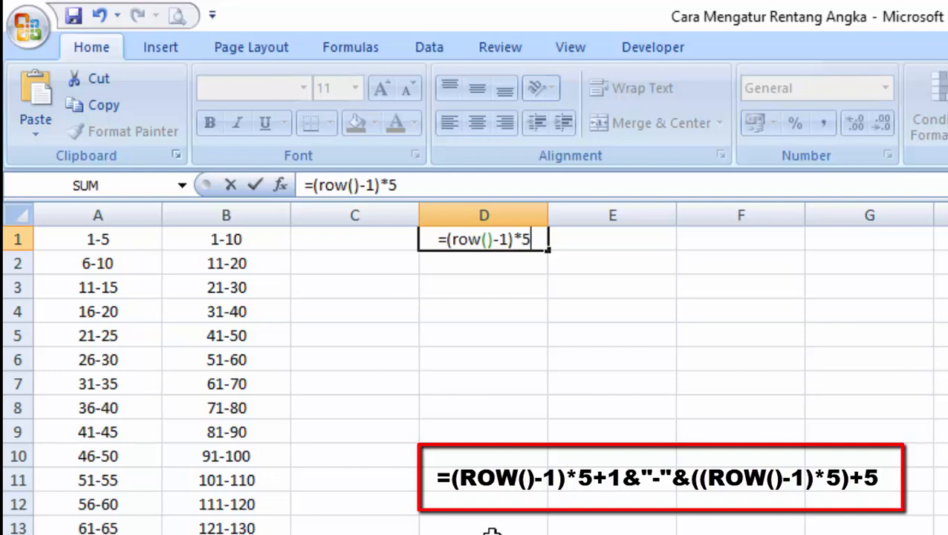
{"action": "type", "text": "+"}
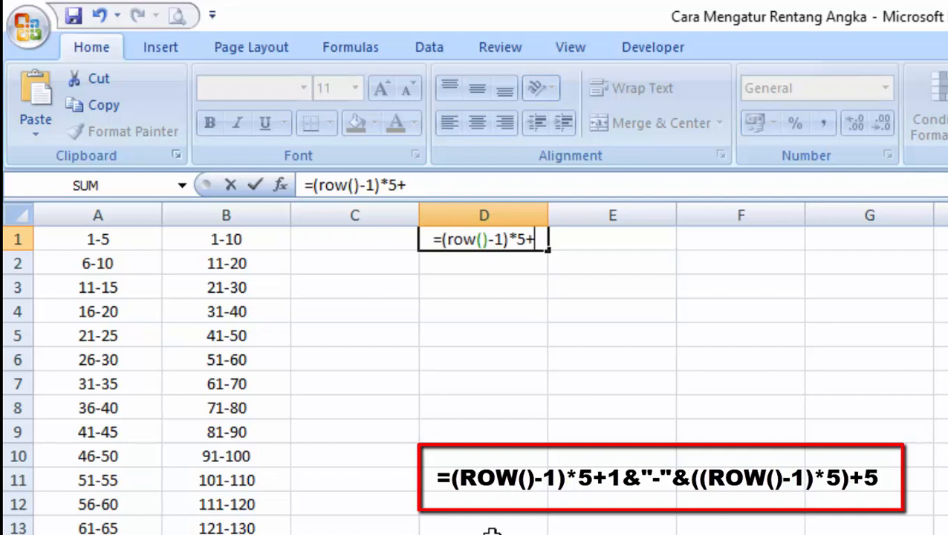
{"action": "type", "text": "1"}
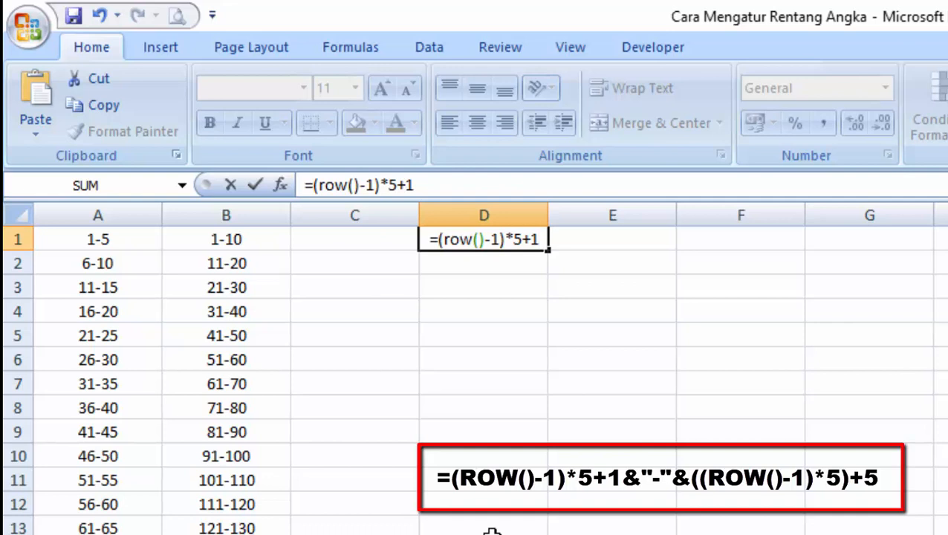
Step: Append the hyphen separator &"-"& to the formula in cell D1
{"action": "type", "text": "&"}
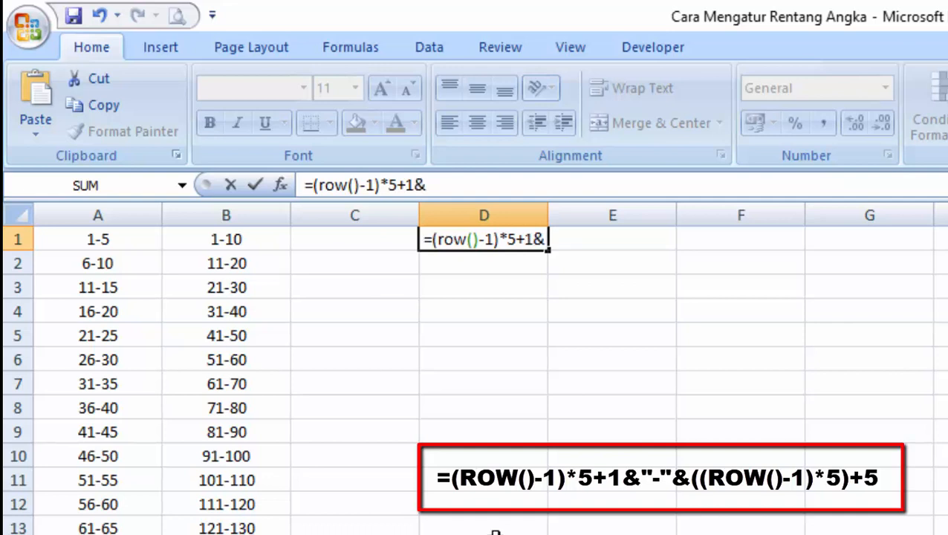
{"action": "type", "text": "'"}
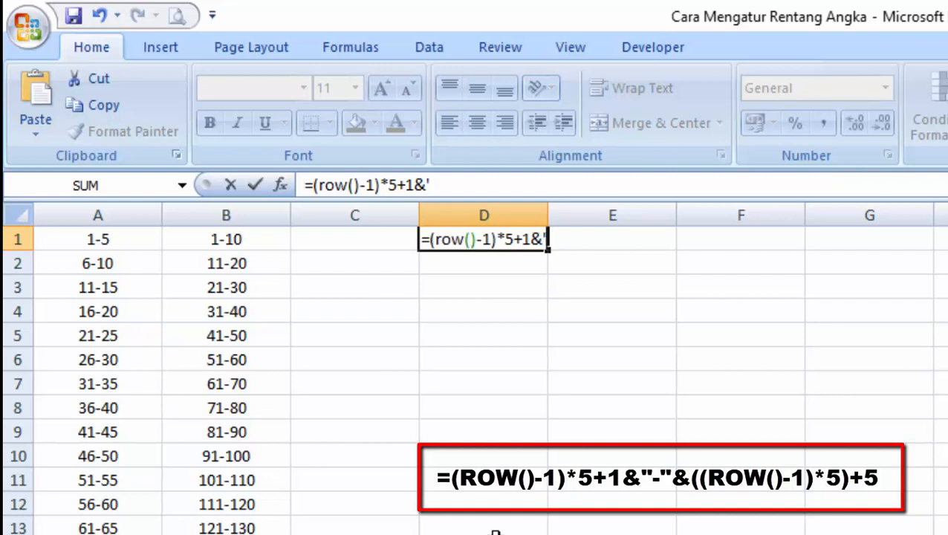
{"action": "type", "text": "\""}
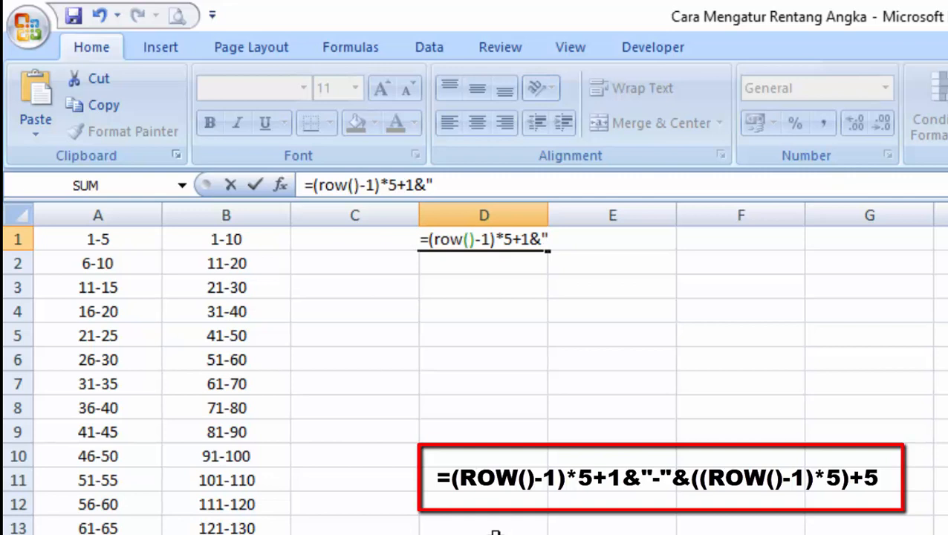
{"action": "type", "text": "-"}
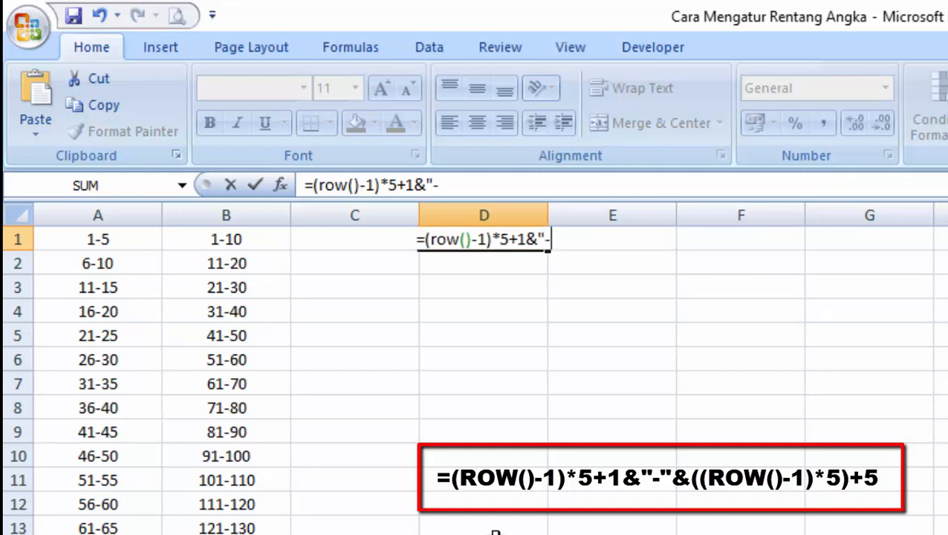
{"action": "type", "text": "\""}
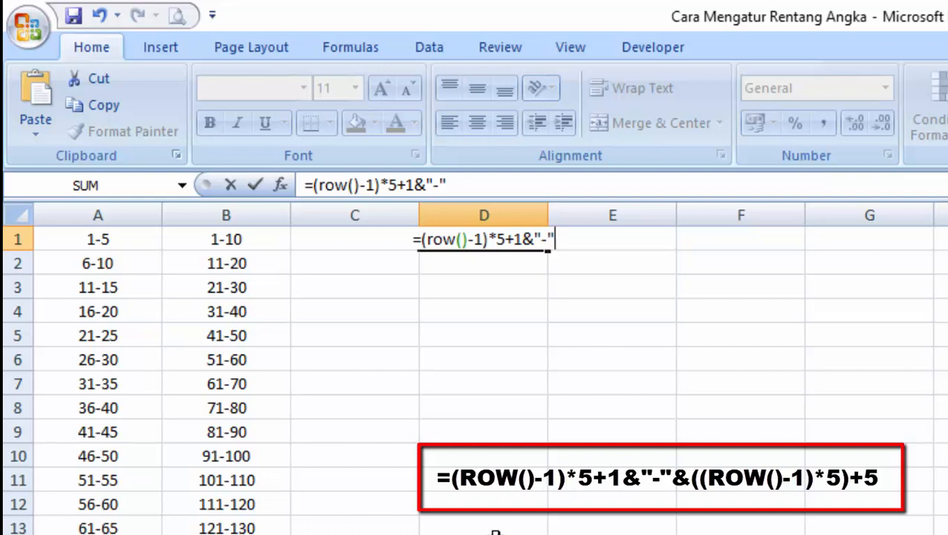
{"action": "type", "text": "&"}
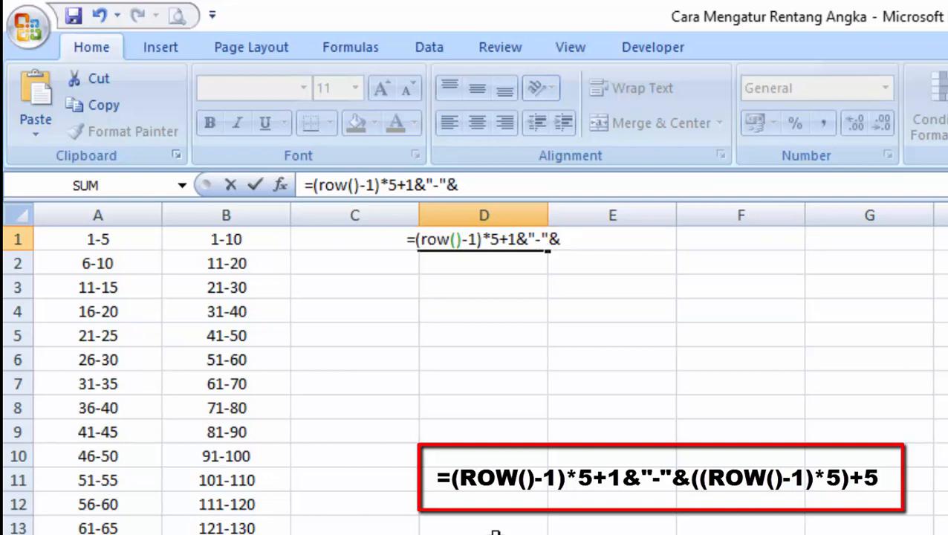
Step: Complete the formula in cell D1 with the upper bound of the range, ((row()-1)*5)+5, and enter it
{"action": "type", "text": "(("}
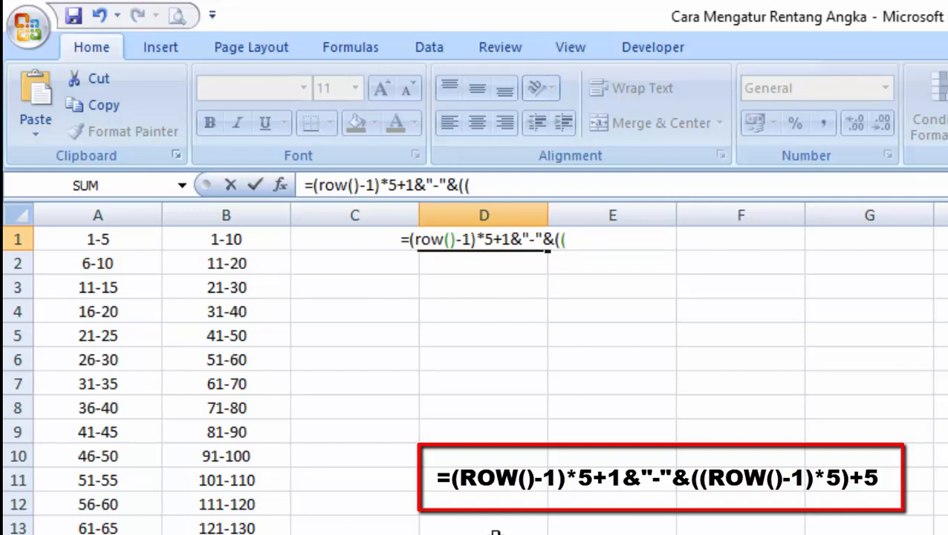
{"action": "type", "text": "row"}
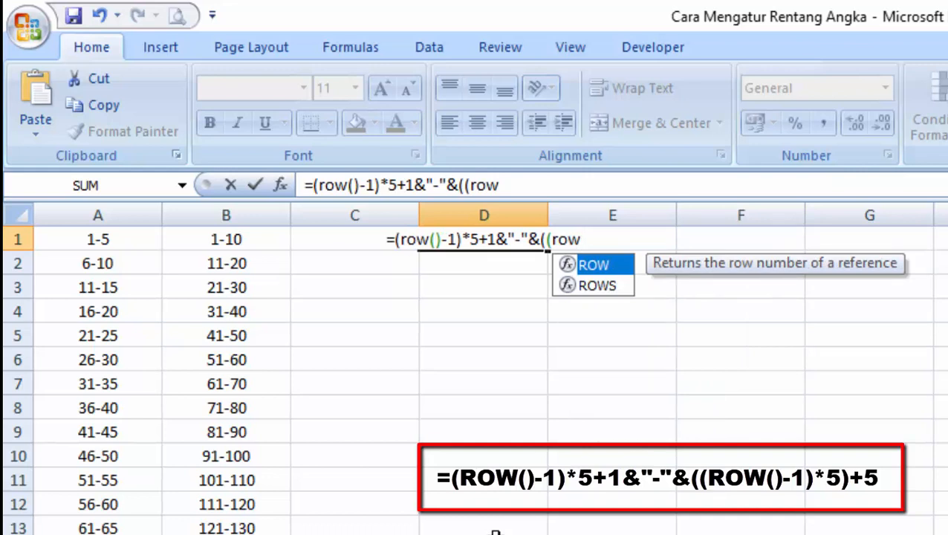
{"action": "type", "text": "()"}
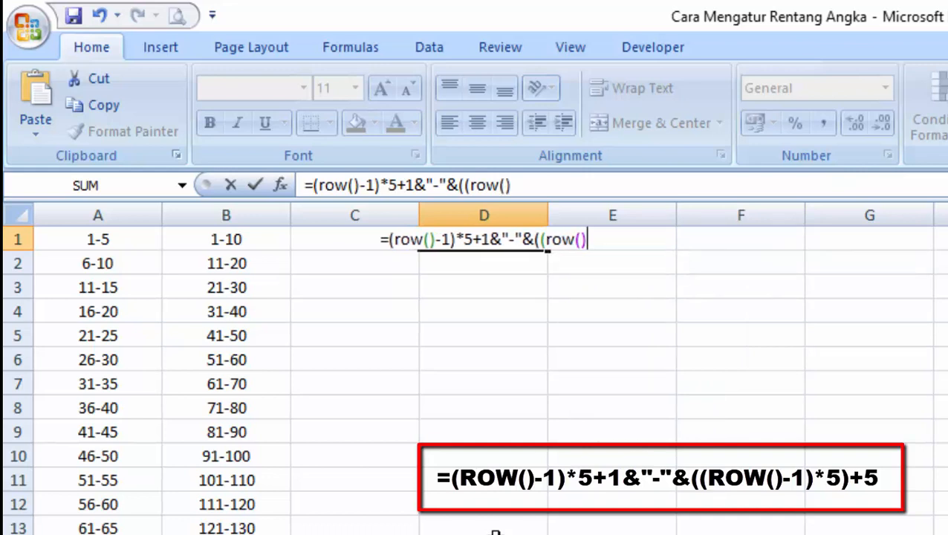
{"action": "type", "text": "-1"}
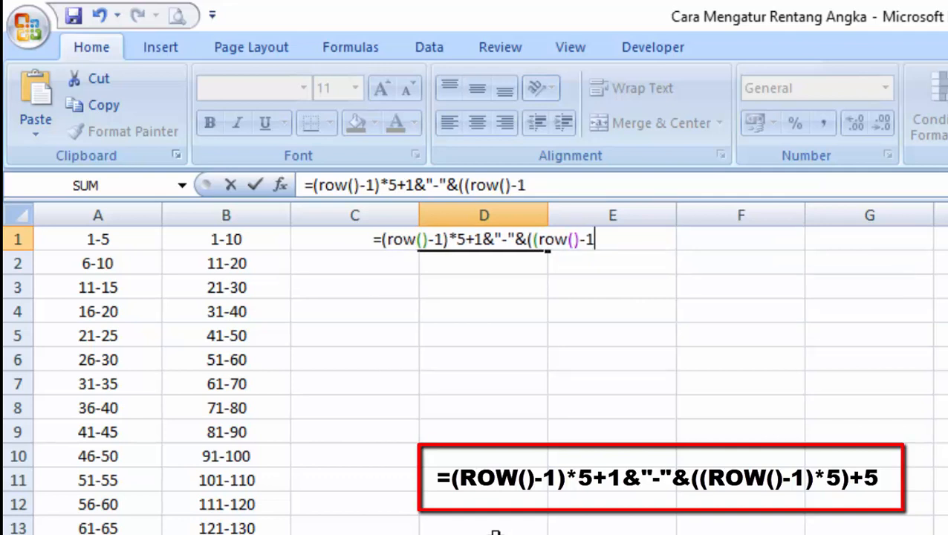
{"action": "type", "text": ")"}
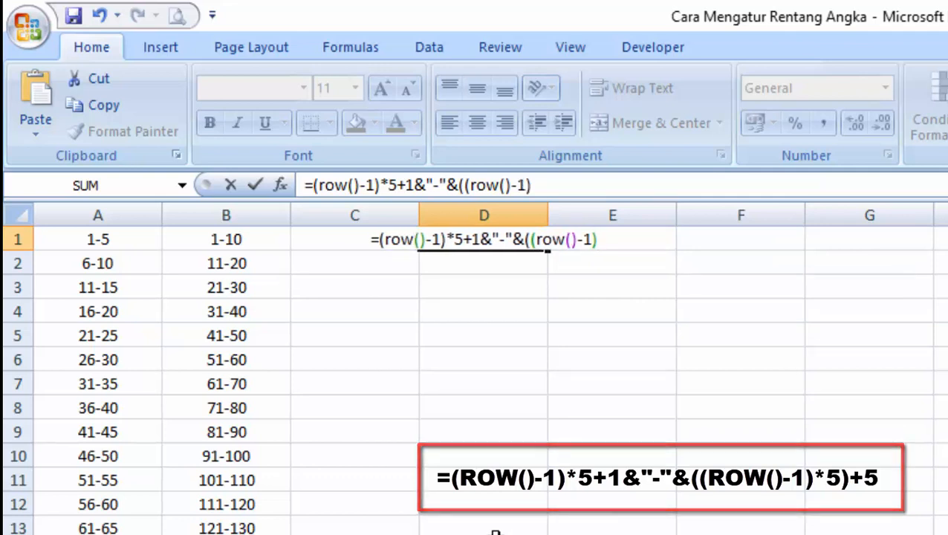
{"action": "type", "text": "*%"}
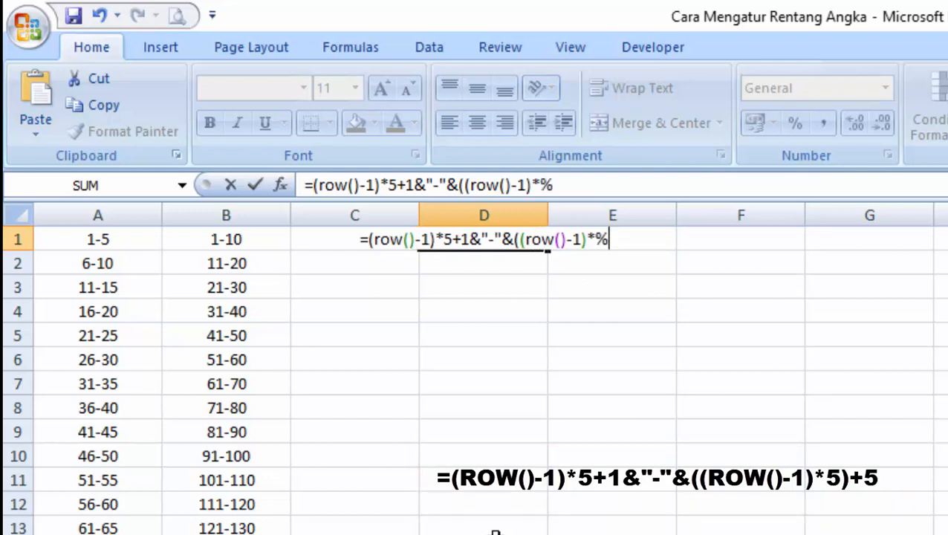
{"action": "key", "text": "BackSpace"}
{"action": "type", "text": "5"}
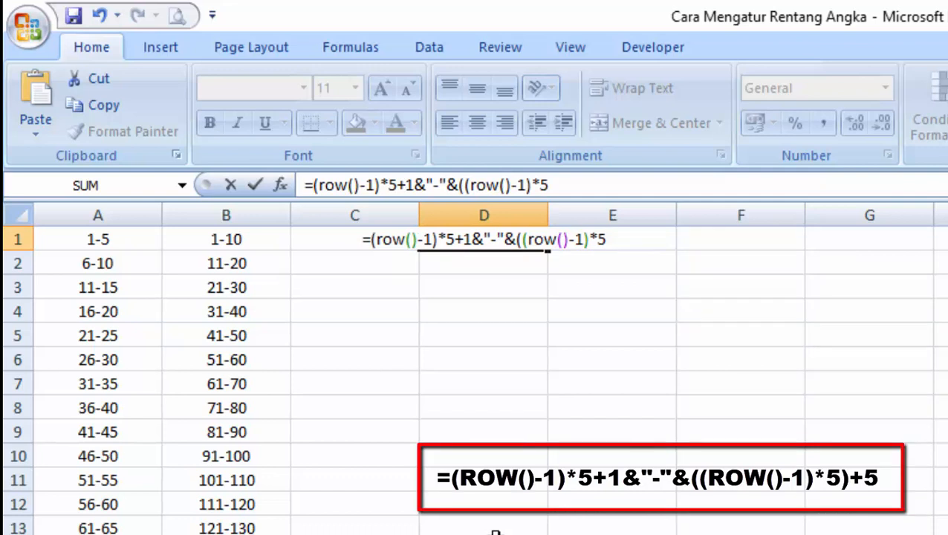
{"action": "type", "text": ")"}
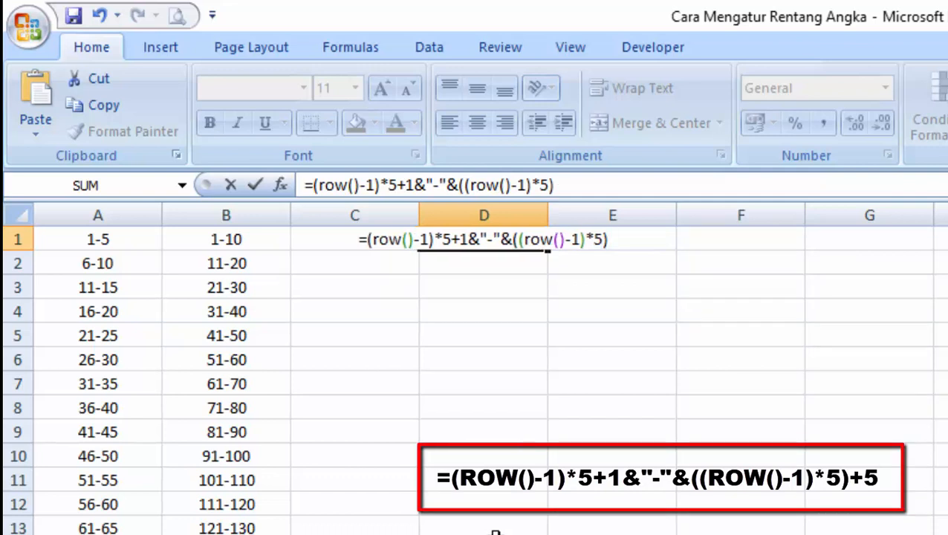
{"action": "type", "text": "+5"}
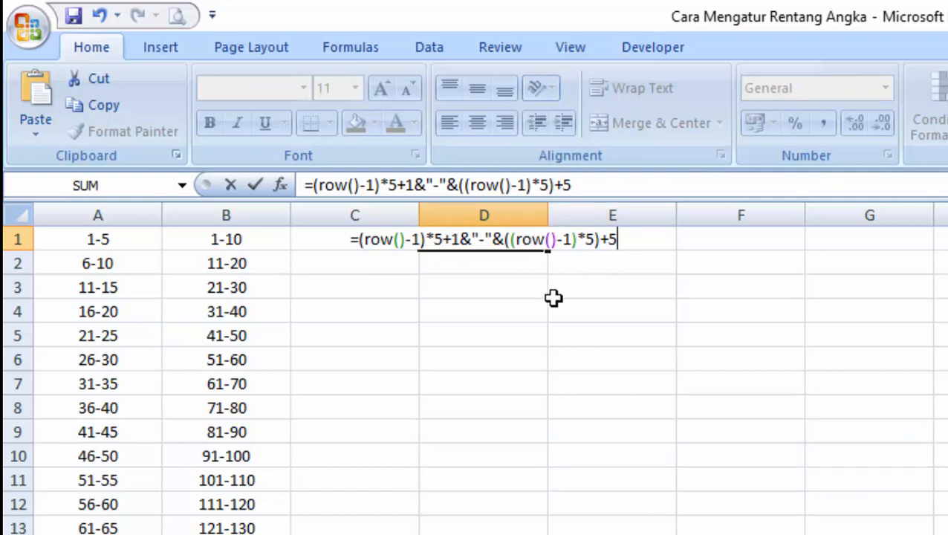
{"action": "key", "text": "Return"}
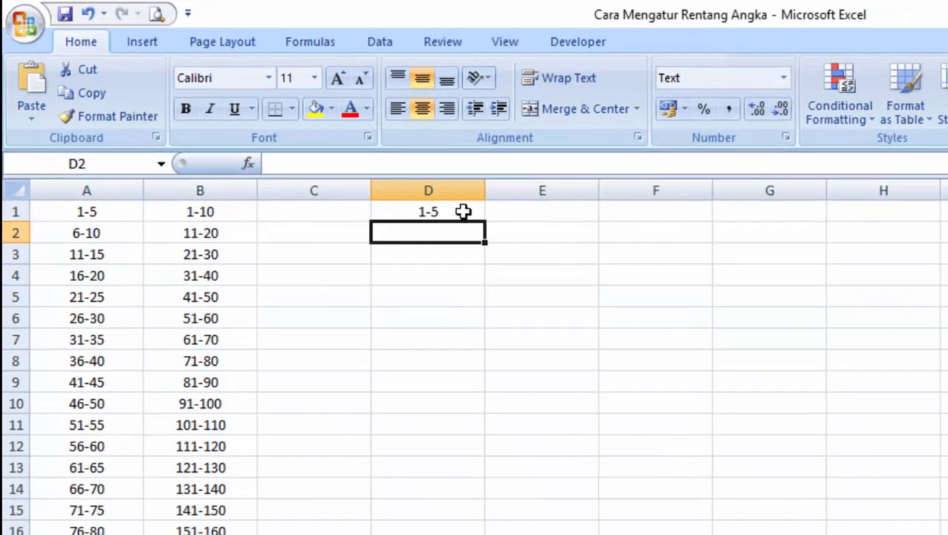
Step: Fill the formula from cell D1 down to D20 and check the formulas in the first and last filled cells
{"action": "left_click", "coordinate": [541, 237]}
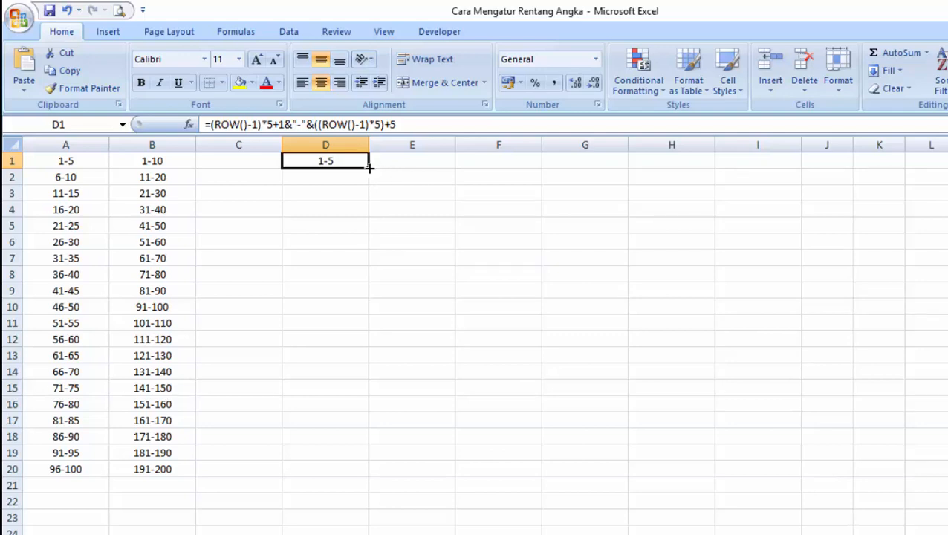
{"action": "left_click_drag", "start_coordinate": [370, 169], "coordinate": [373, 471]}
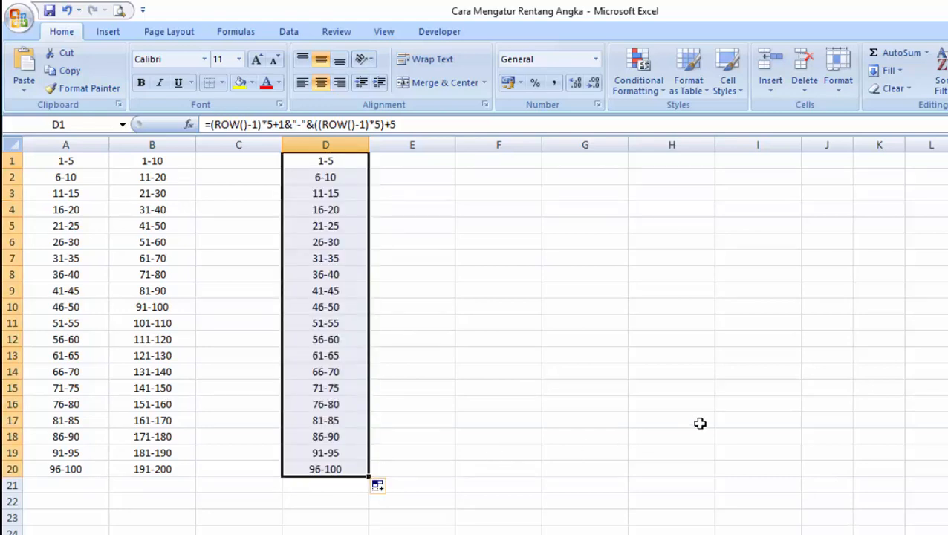
{"action": "left_click", "coordinate": [350, 162]}
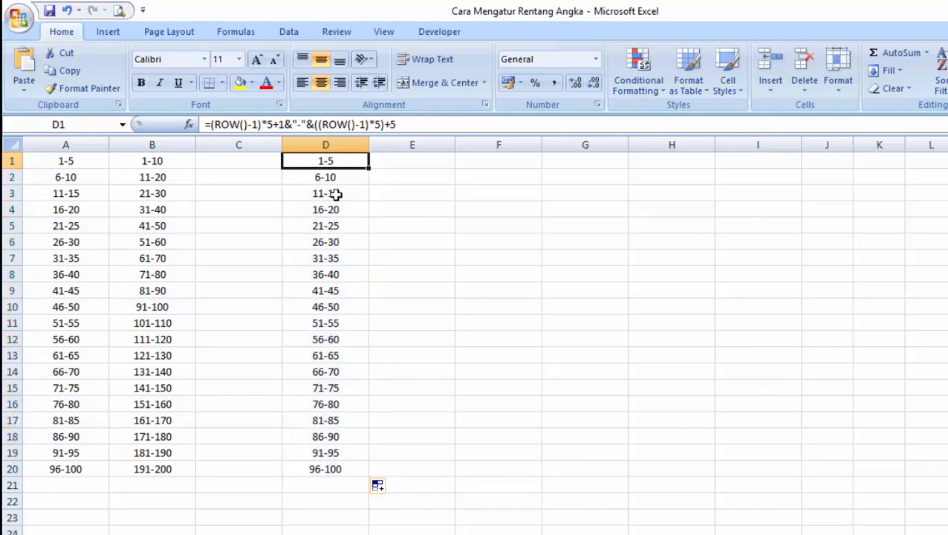
{"action": "left_click", "coordinate": [338, 470]}
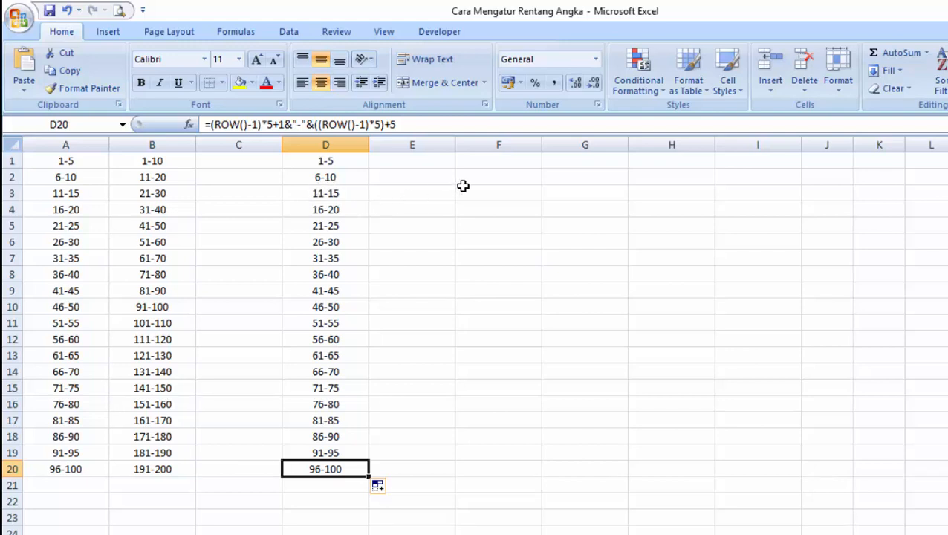
Step: Start a formula in cell F1 with the lower bound of the range in steps of ten, =(row()-1)*10+1
{"action": "left_click", "coordinate": [466, 161]}
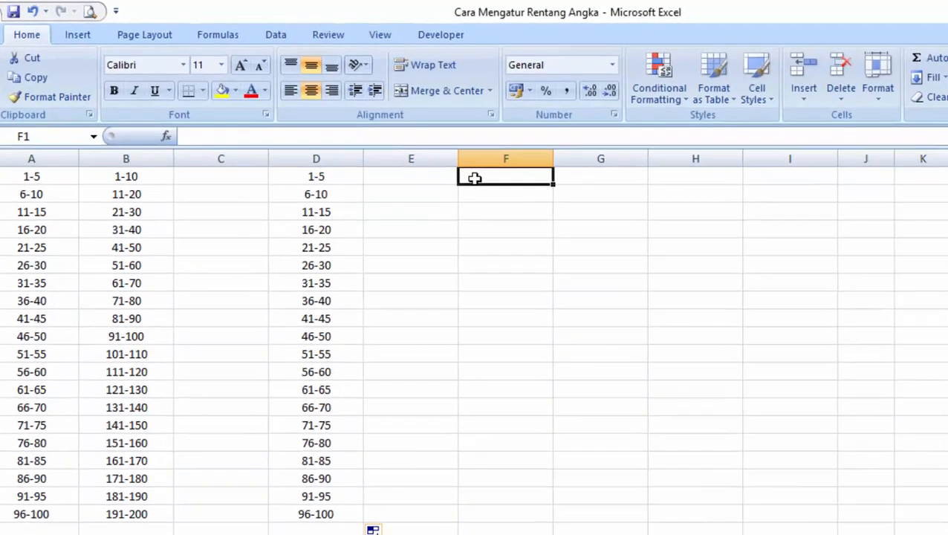
{"action": "type", "text": "="}
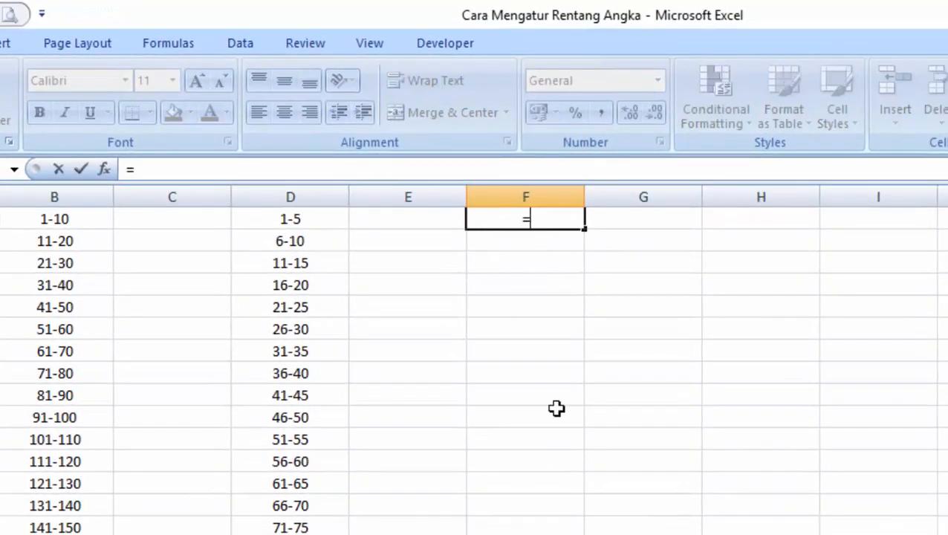
{"action": "type", "text": "("}
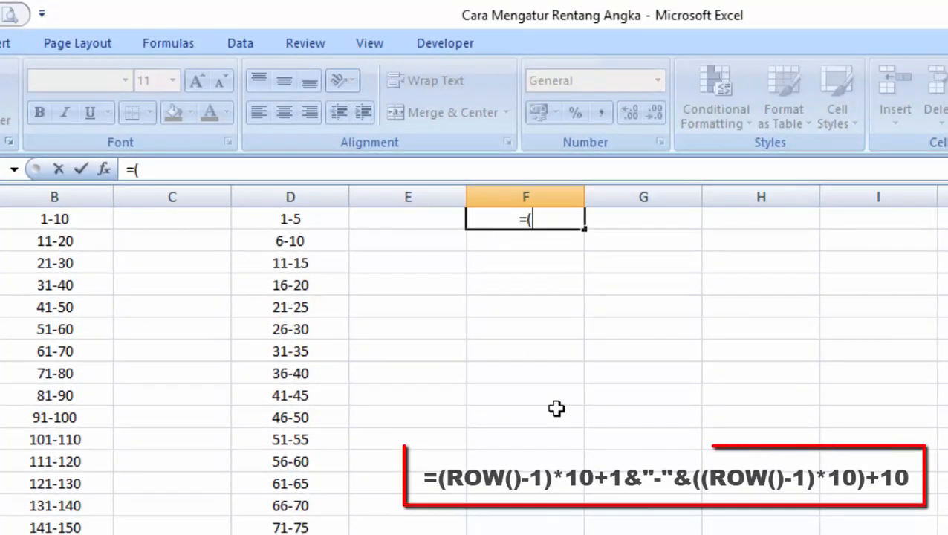
{"action": "type", "text": "row"}
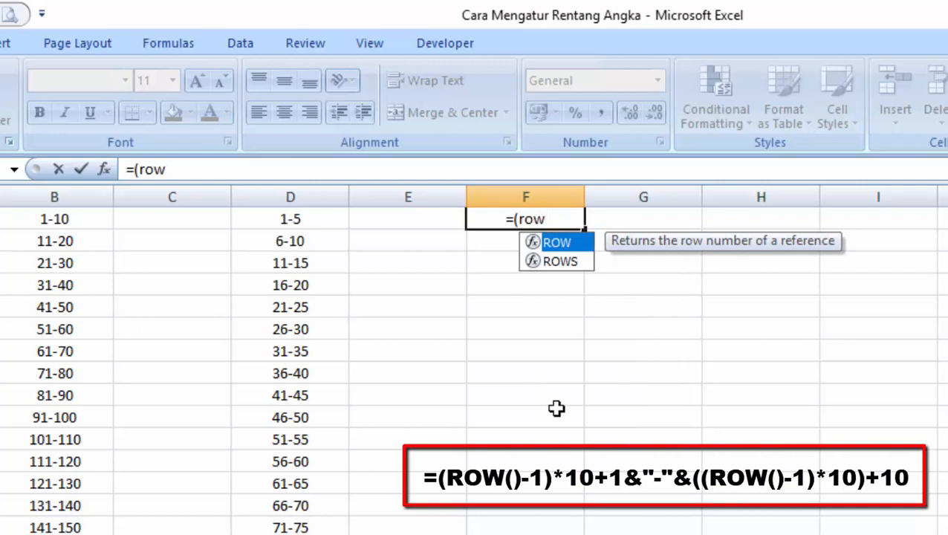
{"action": "type", "text": "()"}
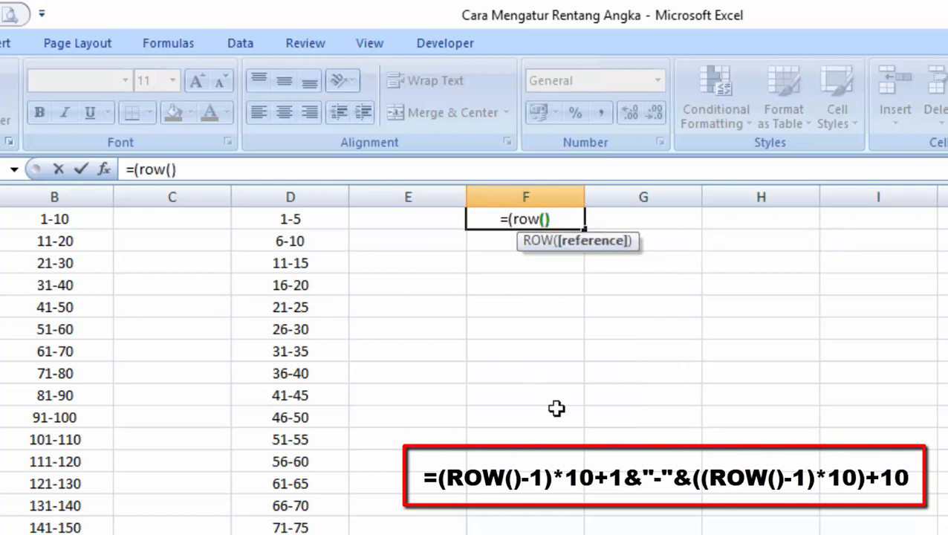
{"action": "type", "text": "-"}
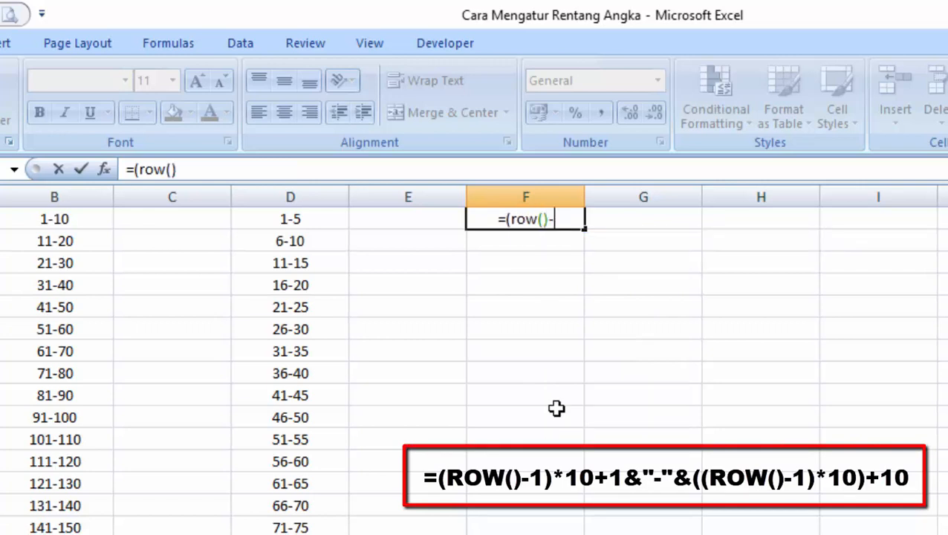
{"action": "type", "text": "1"}
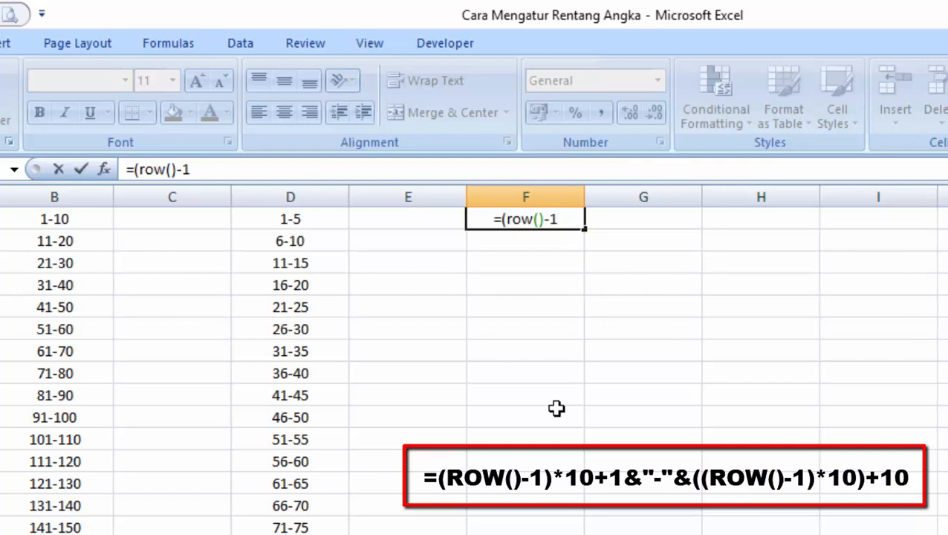
{"action": "type", "text": ")"}
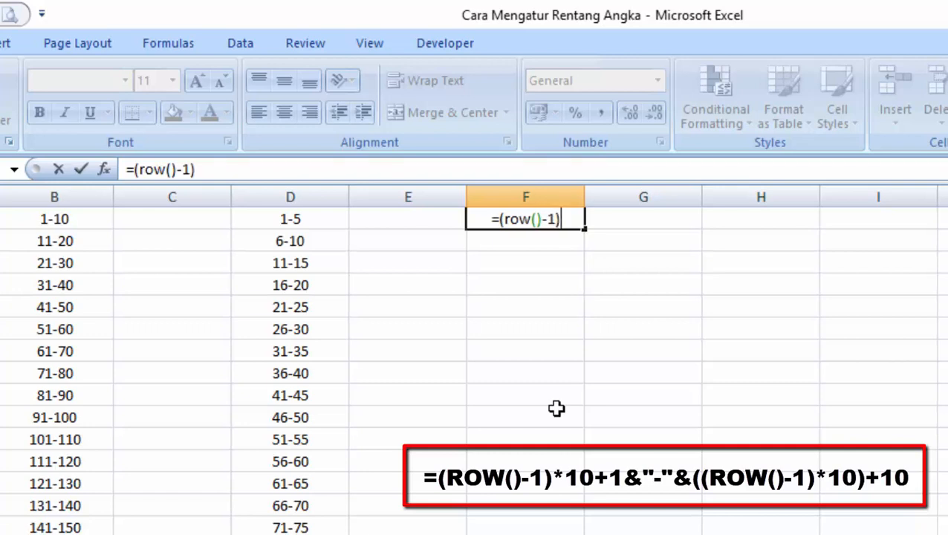
{"action": "type", "text": "*"}
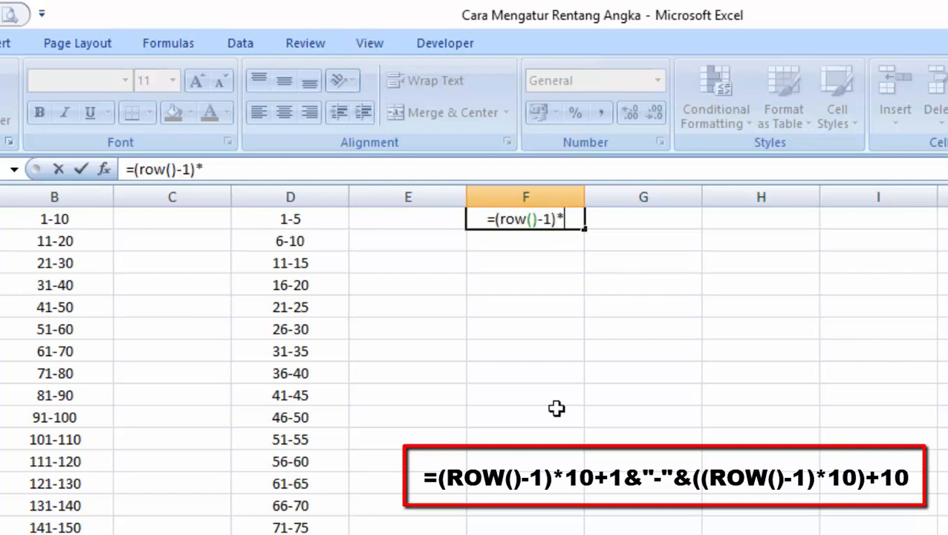
{"action": "type", "text": "10"}
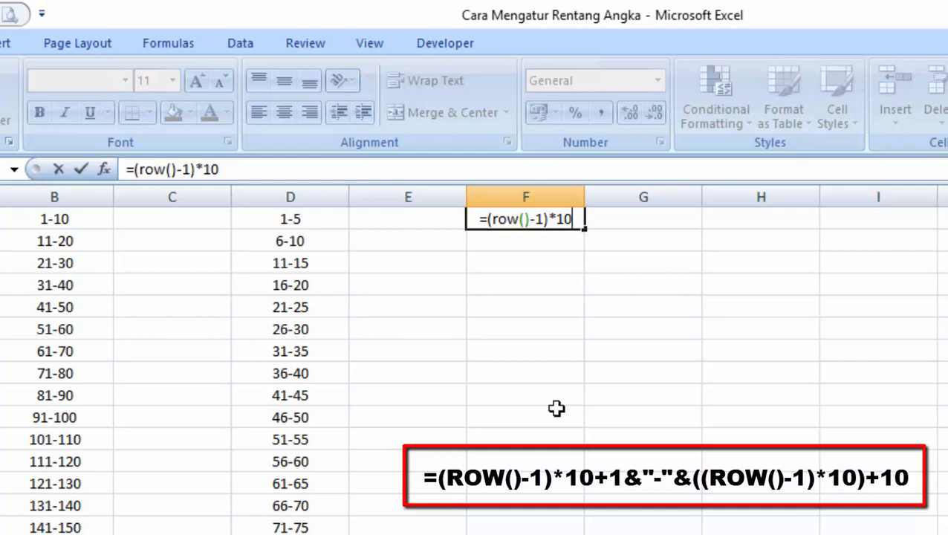
{"action": "type", "text": "+"}
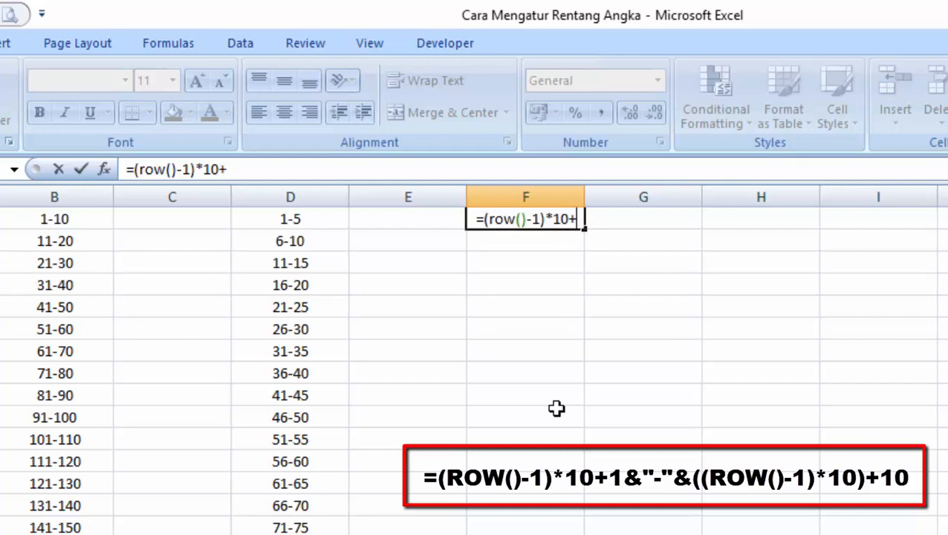
{"action": "type", "text": "1"}
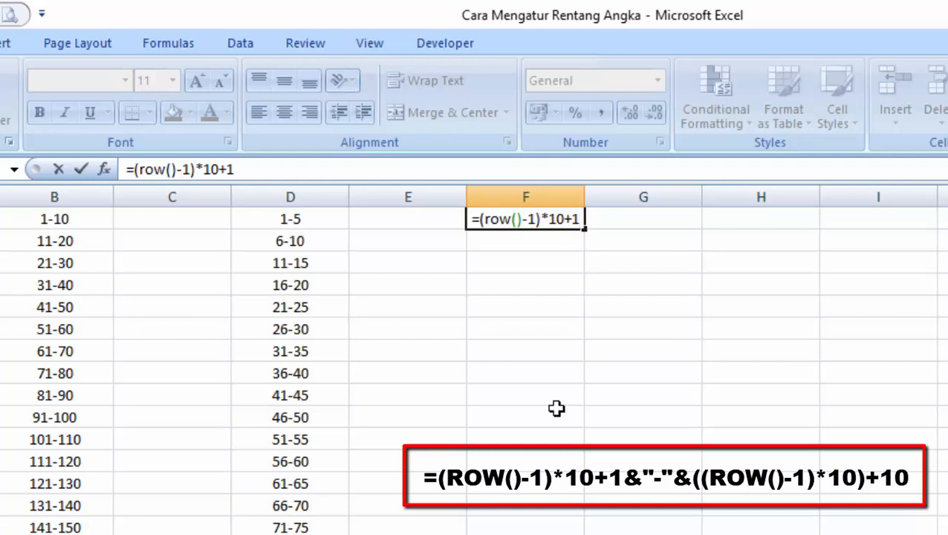
Step: Append the hyphen separator &"-"& to the formula in cell F1
{"action": "type", "text": "&"}
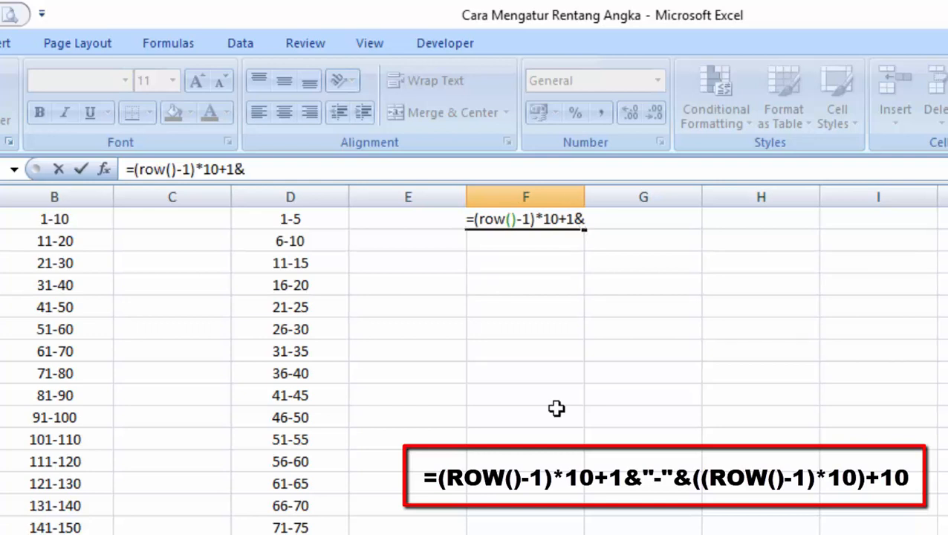
{"action": "type", "text": "\"-"}
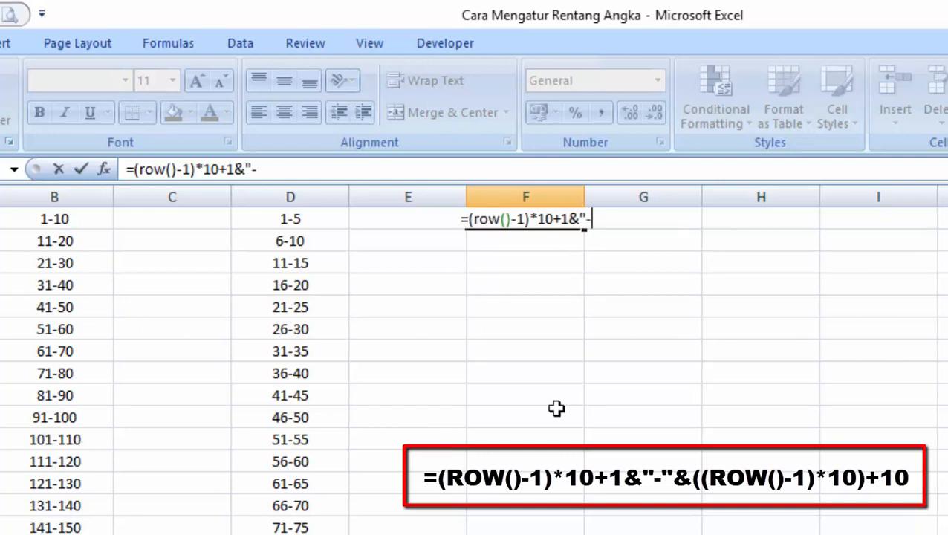
{"action": "type", "text": "\""}
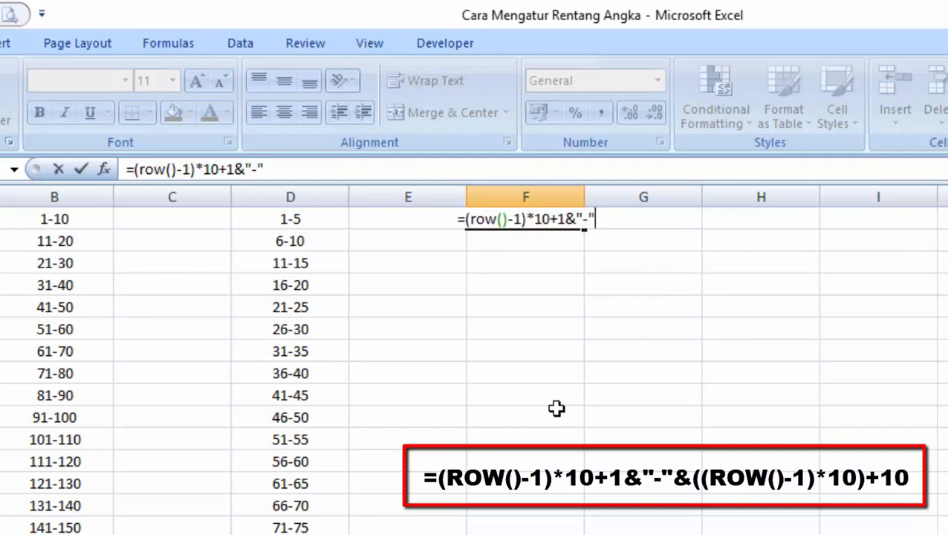
{"action": "type", "text": "&"}
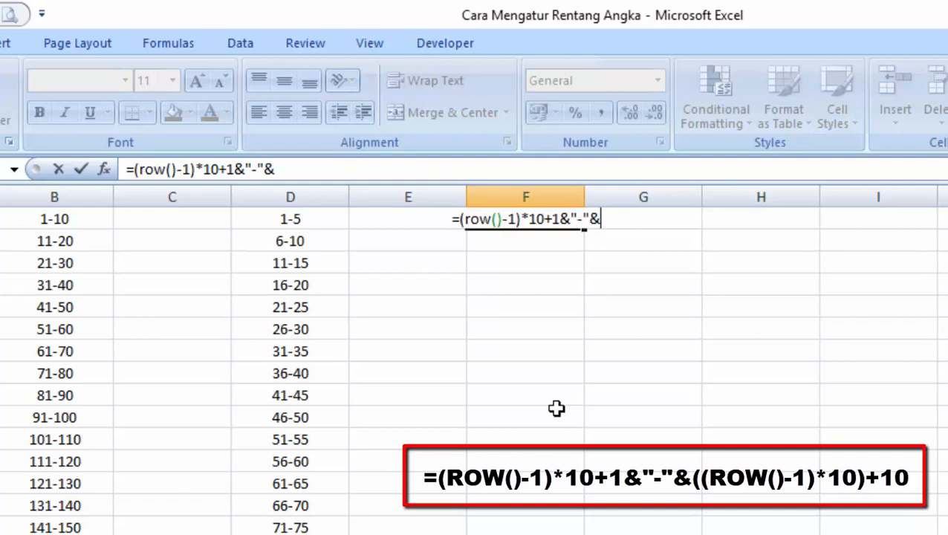
Step: Complete the formula in cell F1 with the upper bound of the range, ((row()-1)*10)+10, and enter it
{"action": "type", "text": "(("}
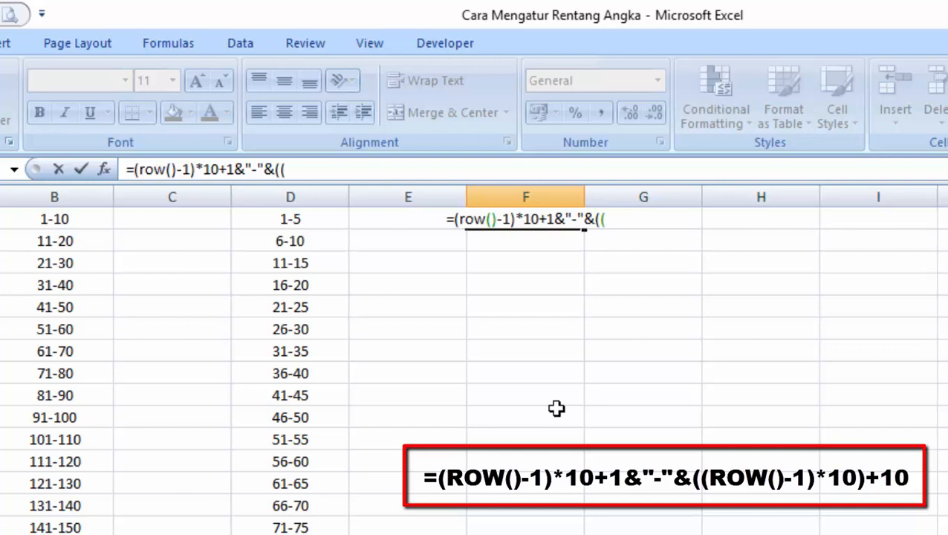
{"action": "type", "text": "row"}
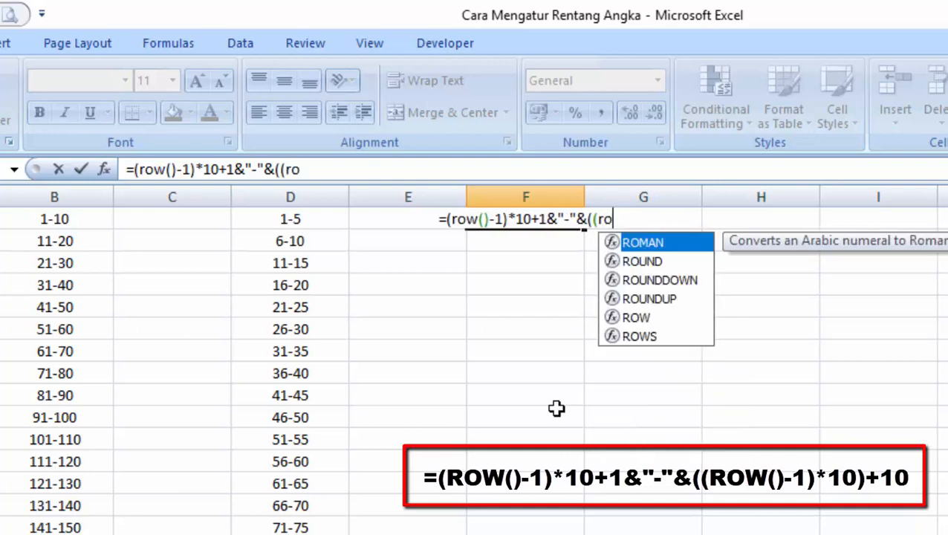
{"action": "type", "text": "()"}
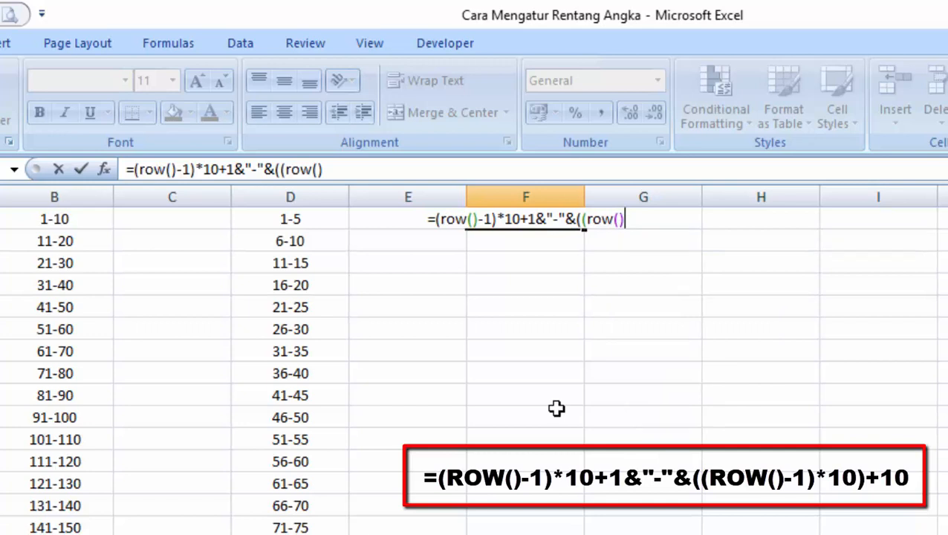
{"action": "type", "text": "-1"}
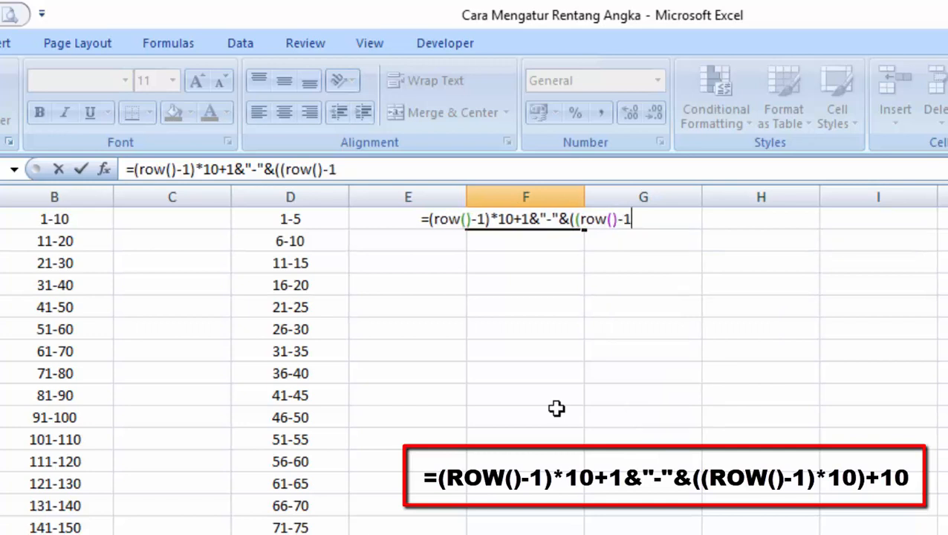
{"action": "type", "text": ")"}
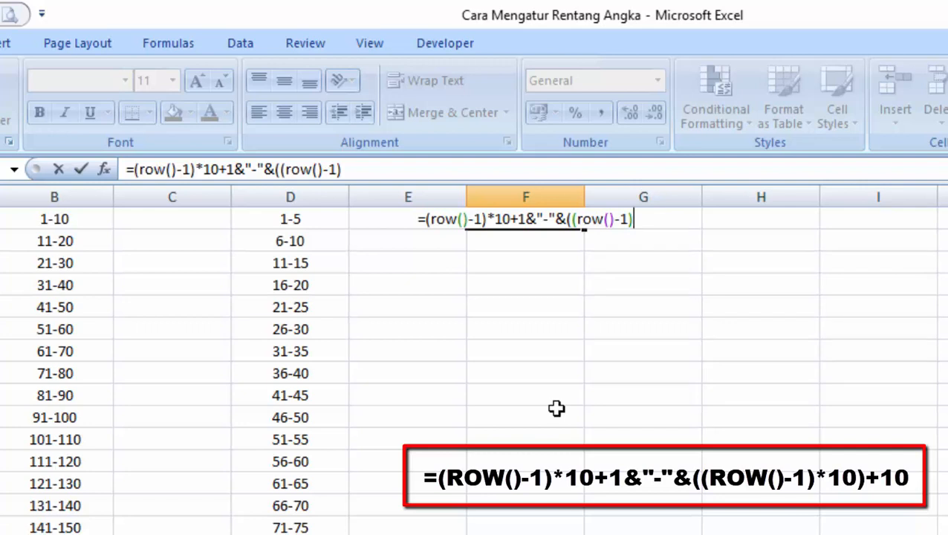
{"action": "type", "text": "*"}
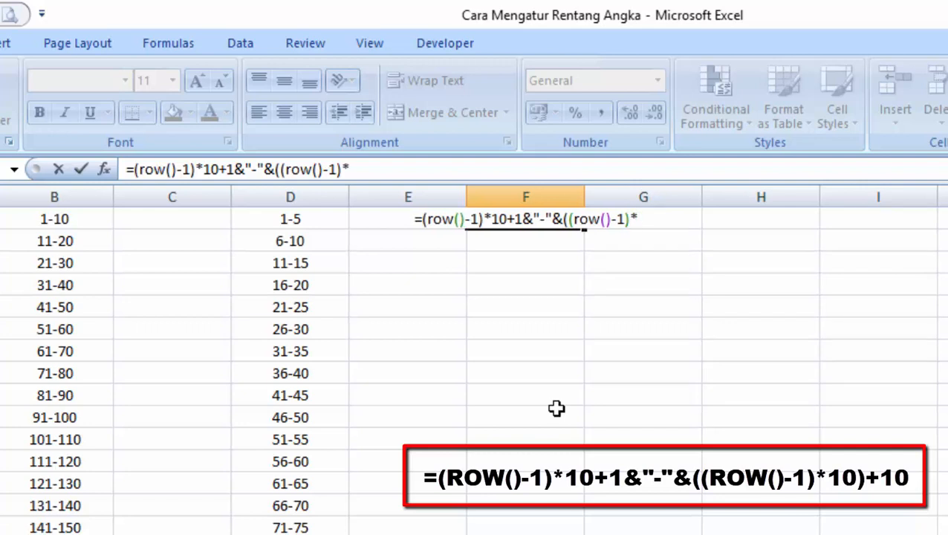
{"action": "type", "text": "10"}
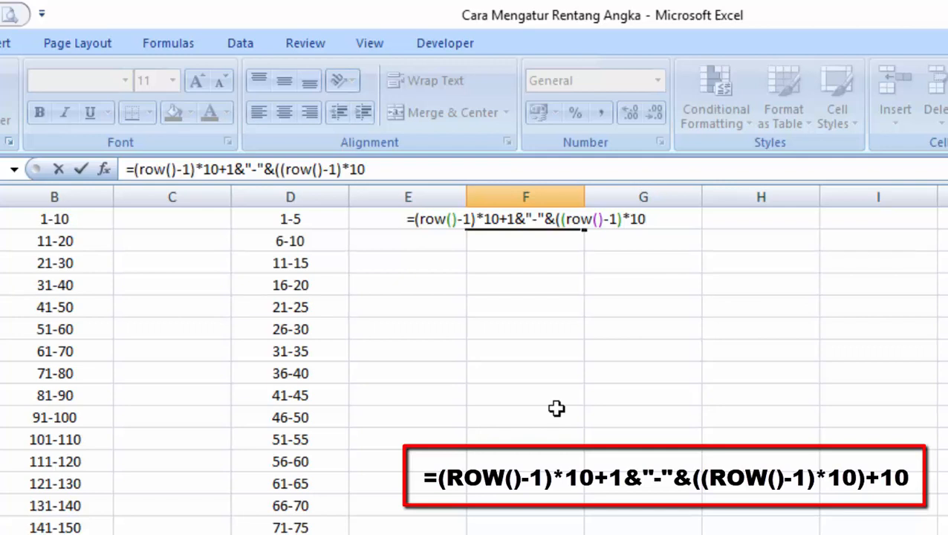
{"action": "type", "text": ")"}
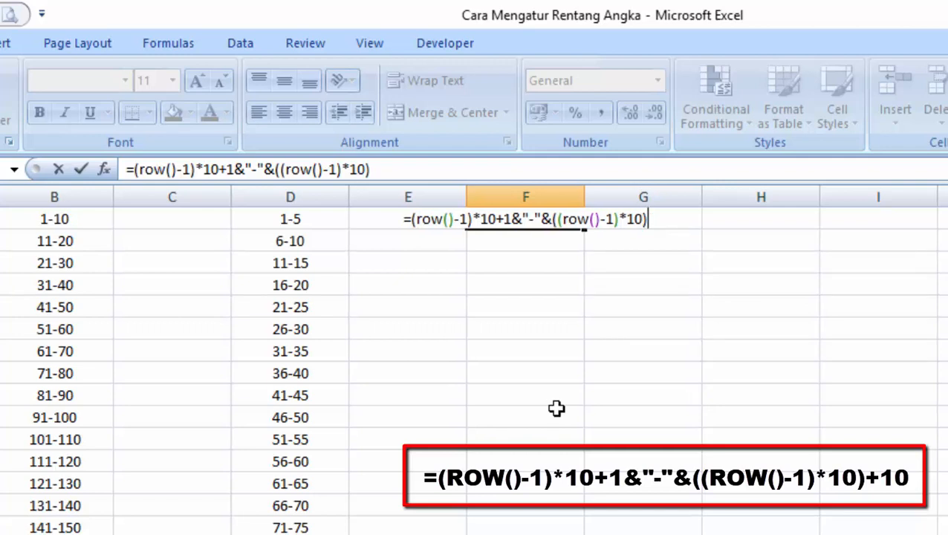
{"action": "type", "text": "+10"}
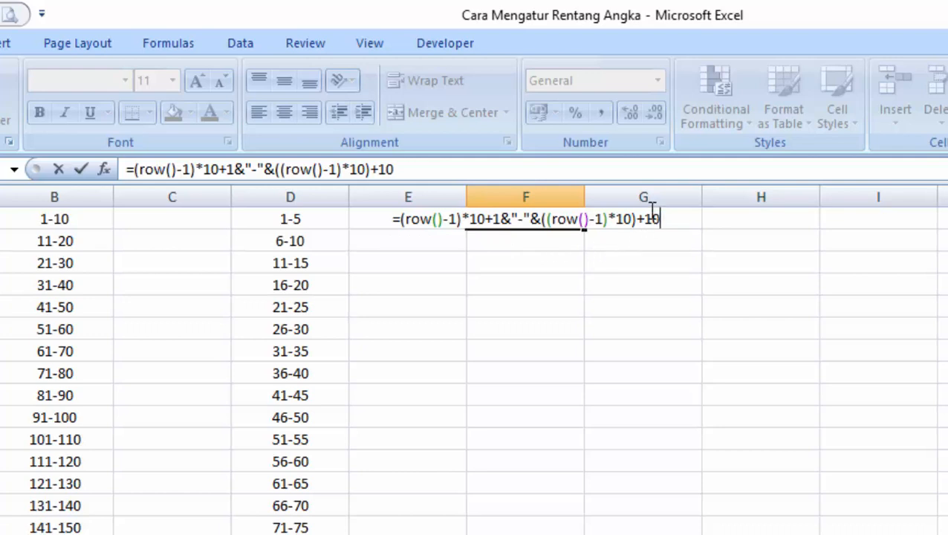
{"action": "key", "text": "Return"}
Step: Fill the formula from cell F1 down to F20 and check the formulas in the first and last filled cells
{"action": "key", "text": "Up"}
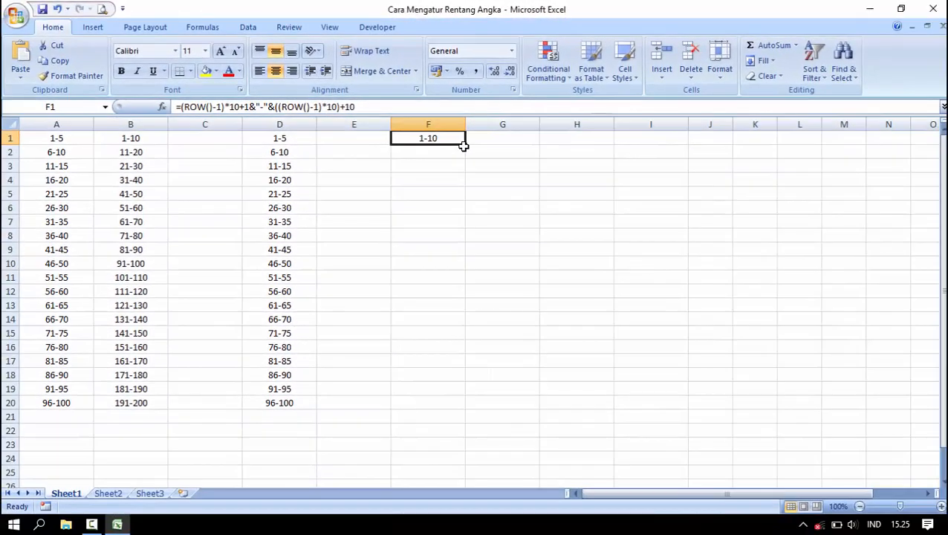
{"action": "left_click_drag", "start_coordinate": [462, 147], "coordinate": [473, 401]}
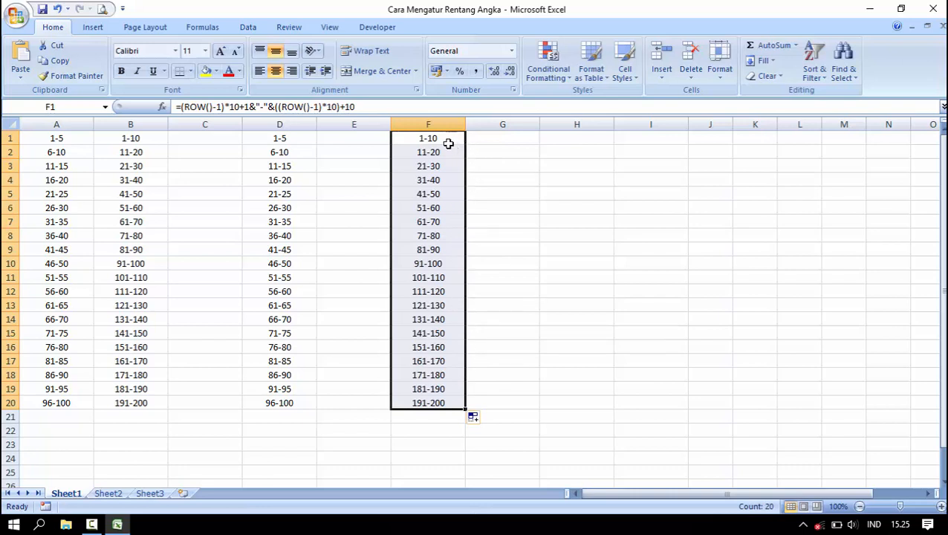
{"action": "left_click", "coordinate": [418, 141]}
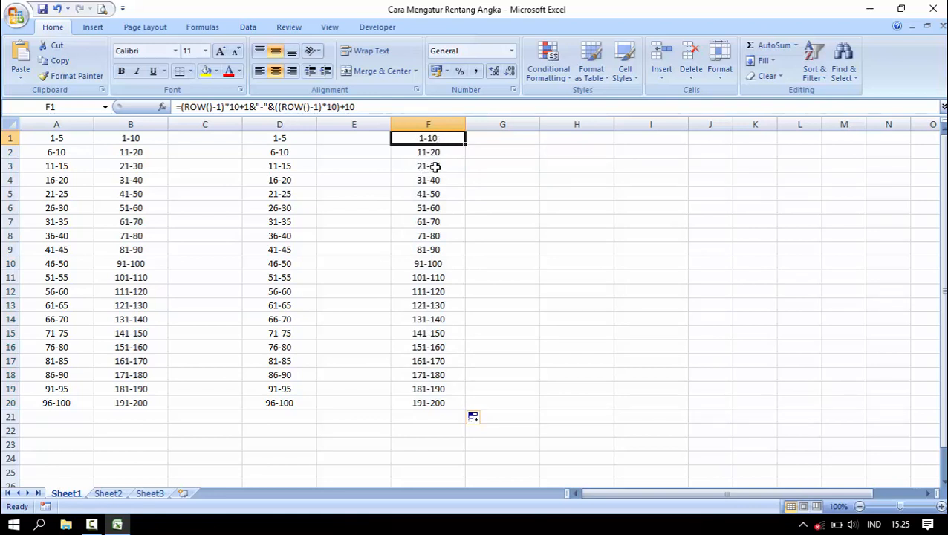
{"action": "left_click", "coordinate": [452, 401]}
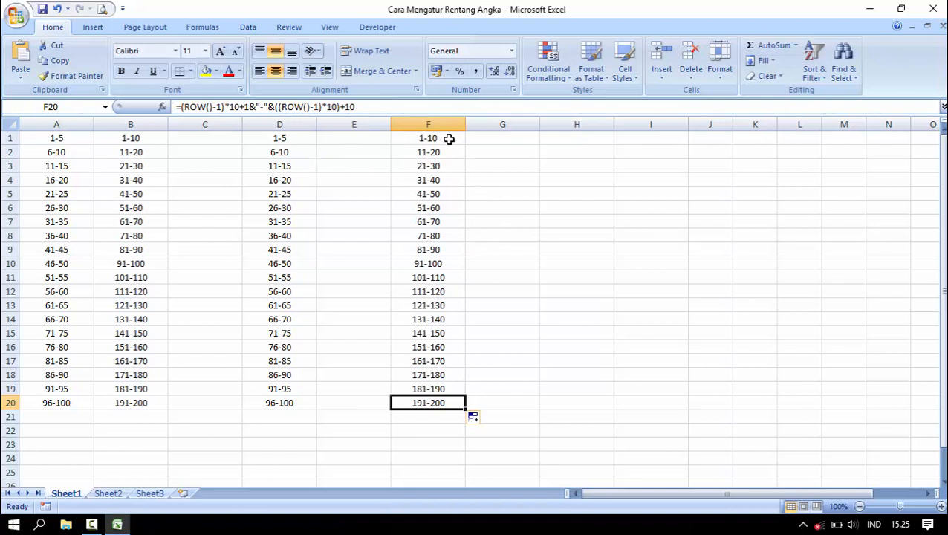
Step: Compare the range formulas in cells A1, B1, D1 and F1
{"action": "left_click", "coordinate": [59, 138]}
{"action": "left_click", "coordinate": [131, 138]}
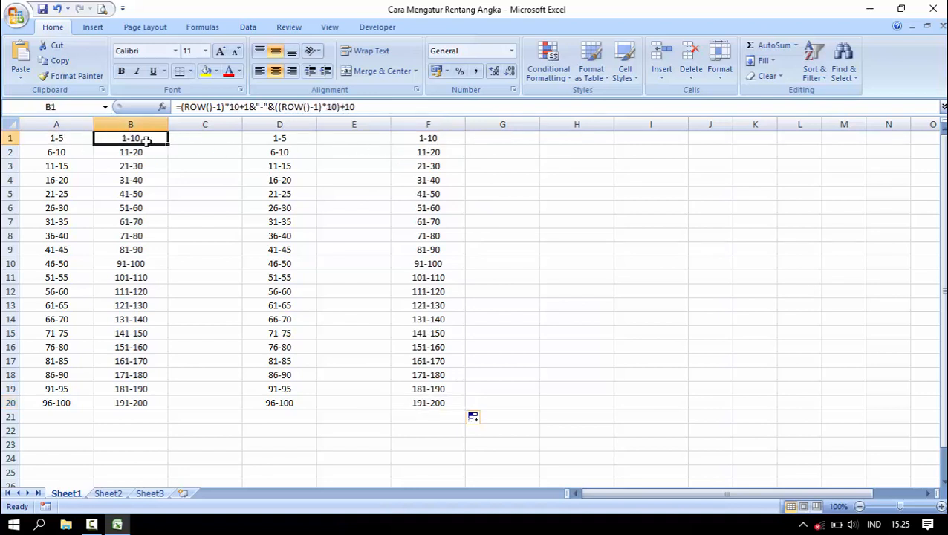
{"action": "left_click", "coordinate": [273, 138]}
{"action": "left_click", "coordinate": [428, 138]}
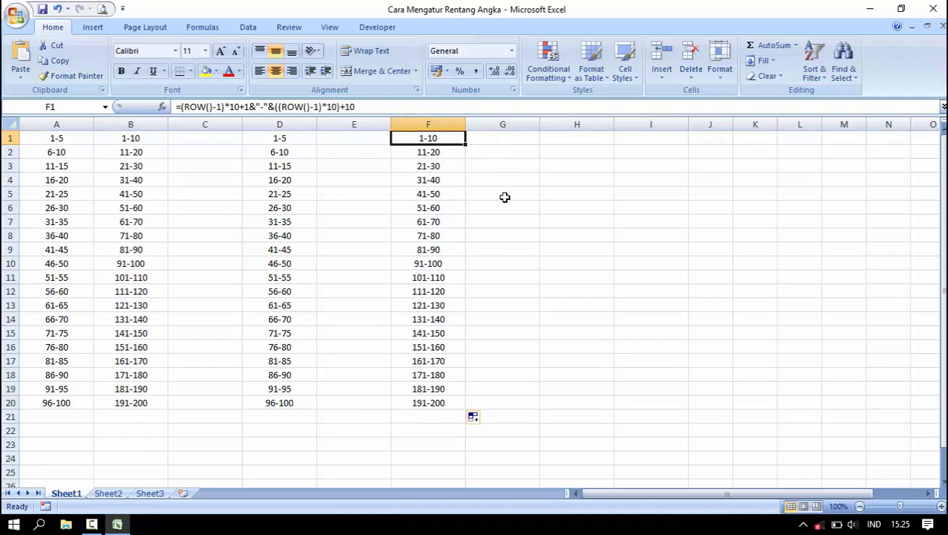
Step: Start a formula in cell G7 with the lower bound in steps of five and the hyphen separator, =(row()-7)*5+1&"-"&
{"action": "left_click", "coordinate": [501, 229]}
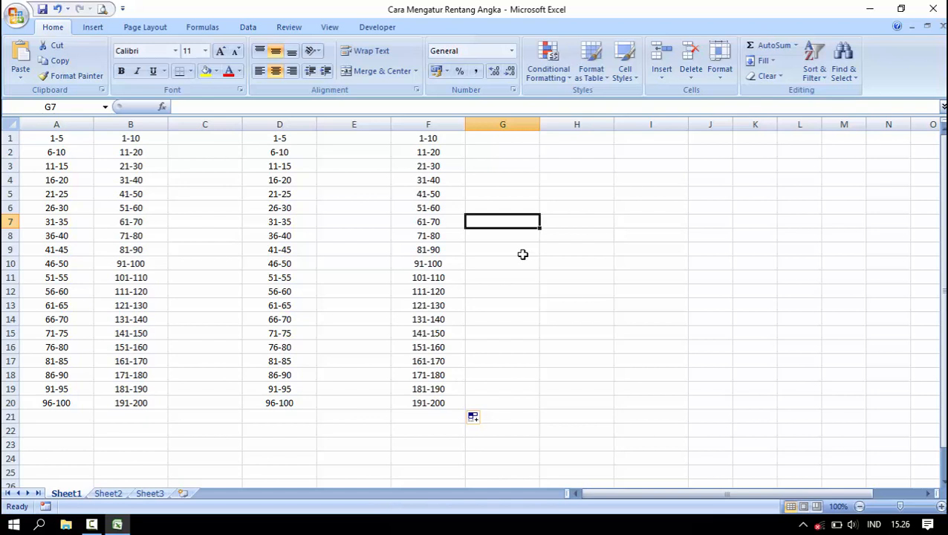
{"action": "type", "text": "="}
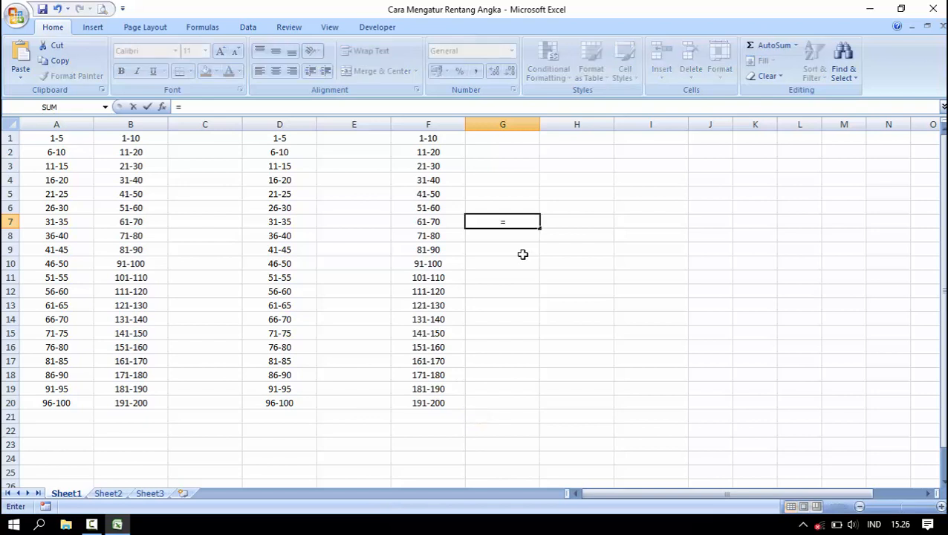
{"action": "type", "text": "("}
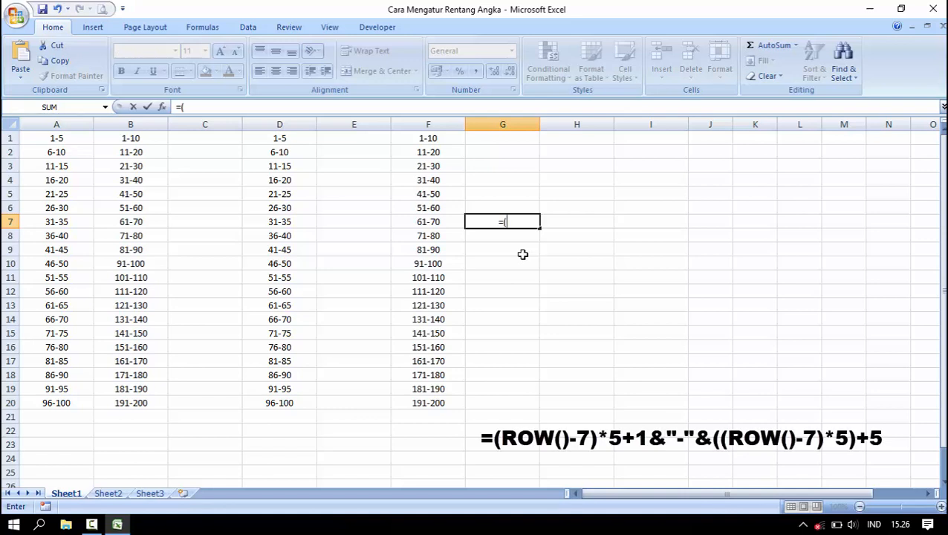
{"action": "type", "text": "row"}
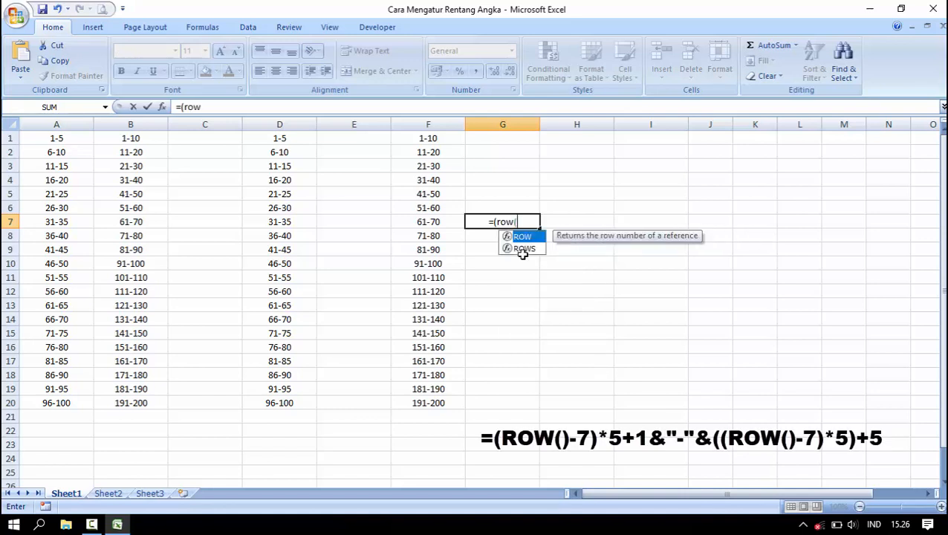
{"action": "type", "text": "()"}
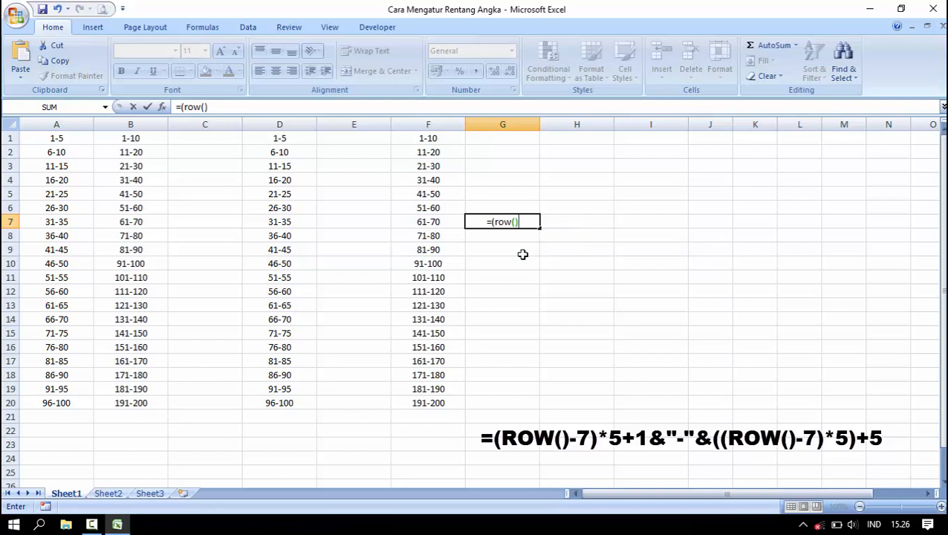
{"action": "type", "text": "-7"}
{"action": "type", "text": ")"}
{"action": "type", "text": "*5+"}
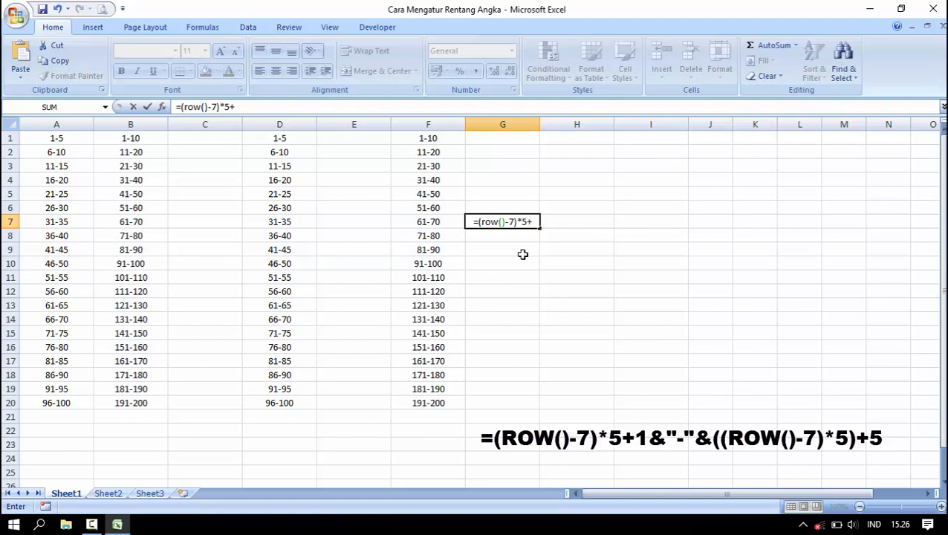
{"action": "type", "text": "1&"}
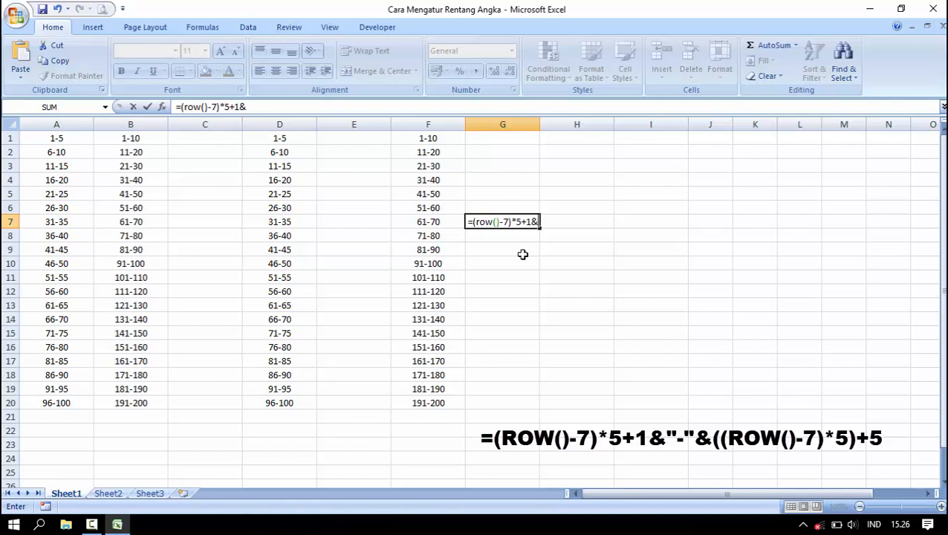
{"action": "type", "text": "\""}
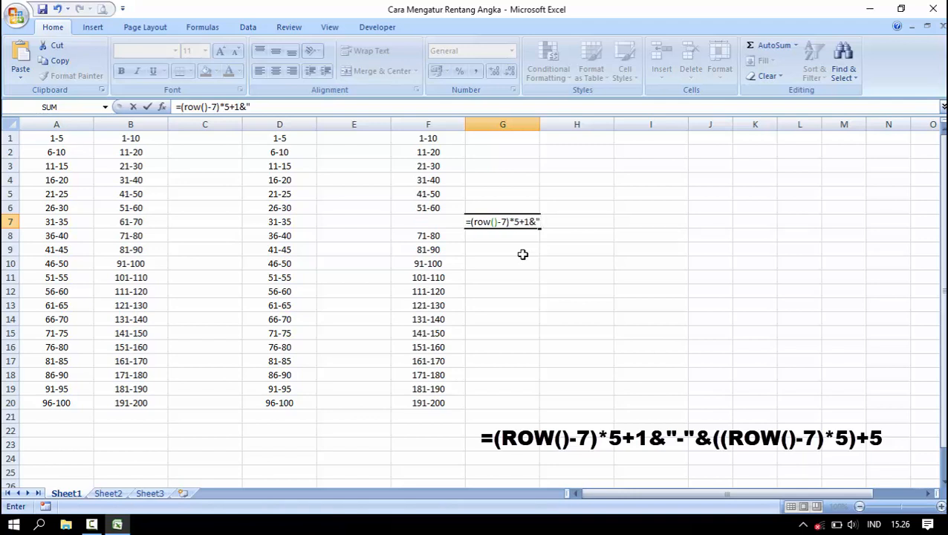
{"action": "type", "text": "-\""}
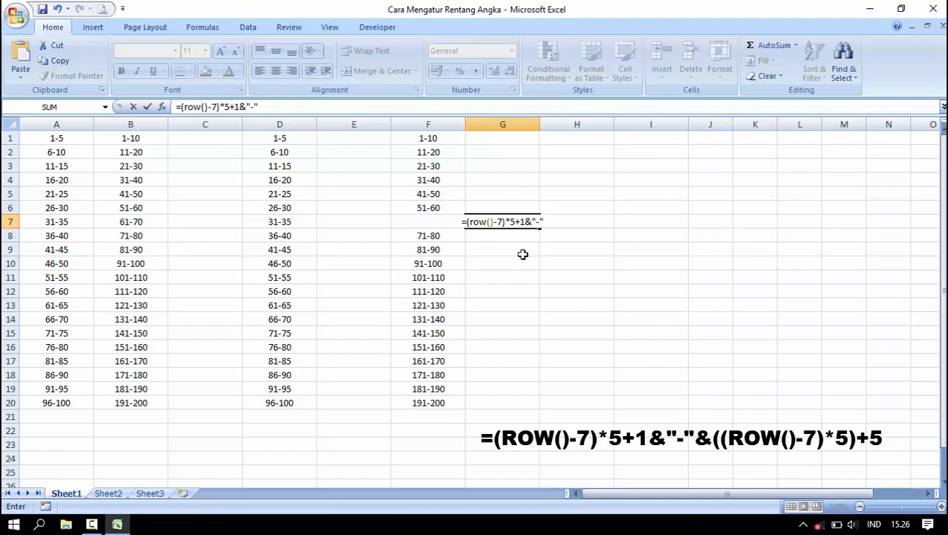
{"action": "type", "text": "&"}
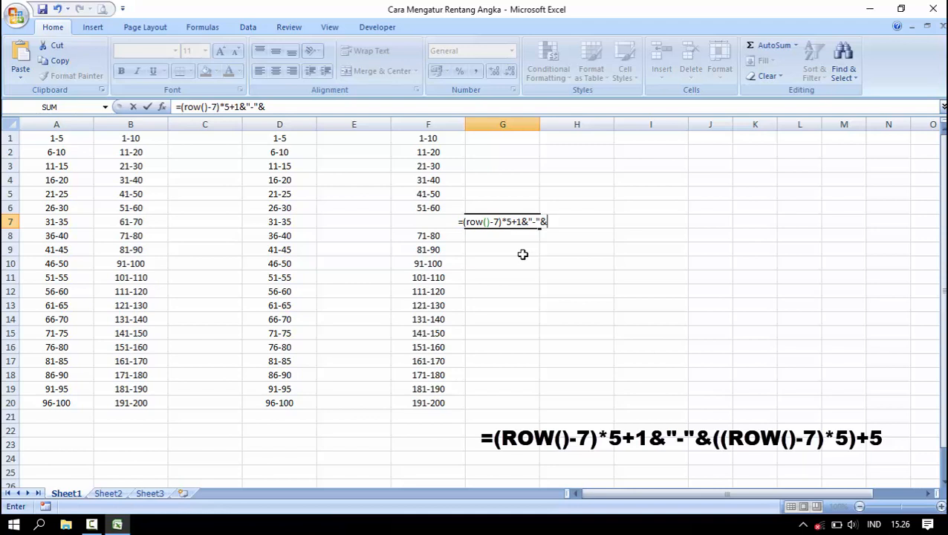
Step: Complete the formula in cell G7 with the upper bound of the range, ((row()-7)*5)+5, and enter it
{"action": "type", "text": "(("}
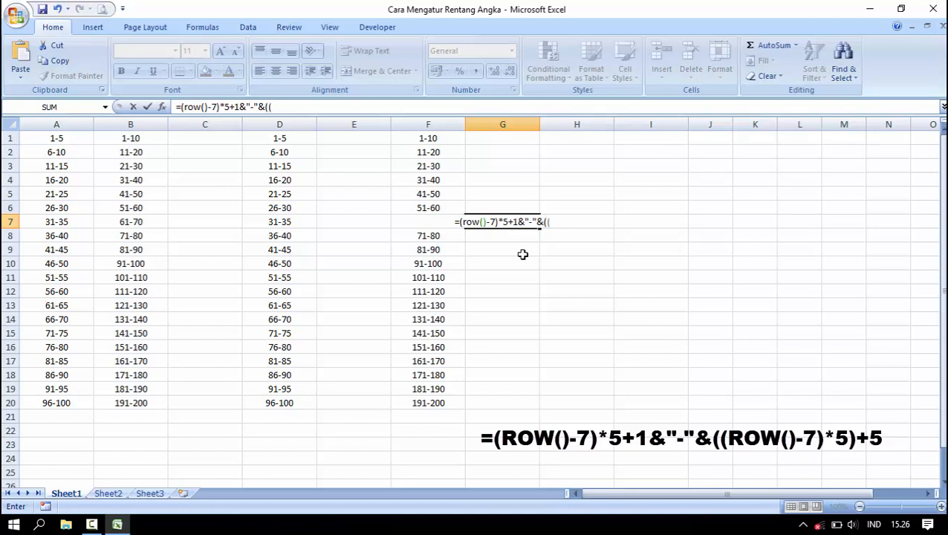
{"action": "type", "text": "row"}
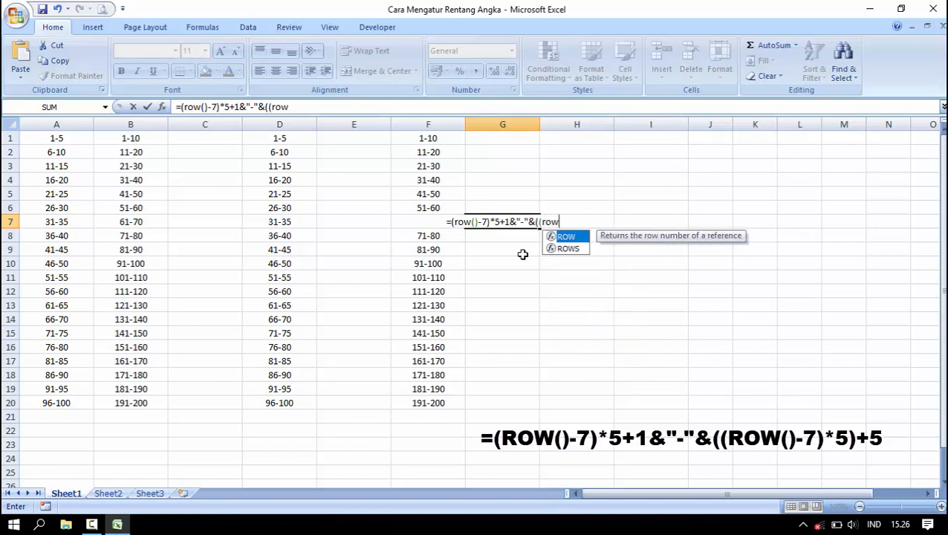
{"action": "type", "text": "()"}
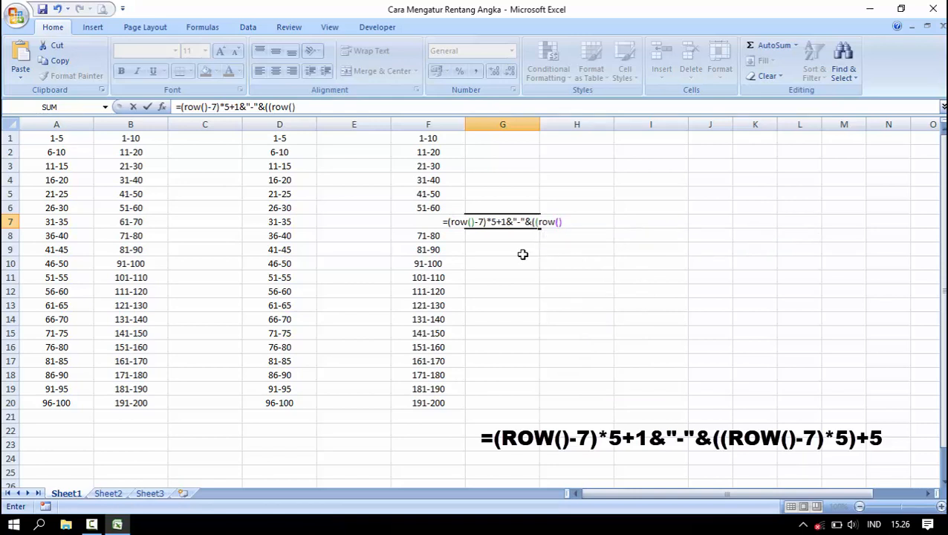
{"action": "type", "text": "-"}
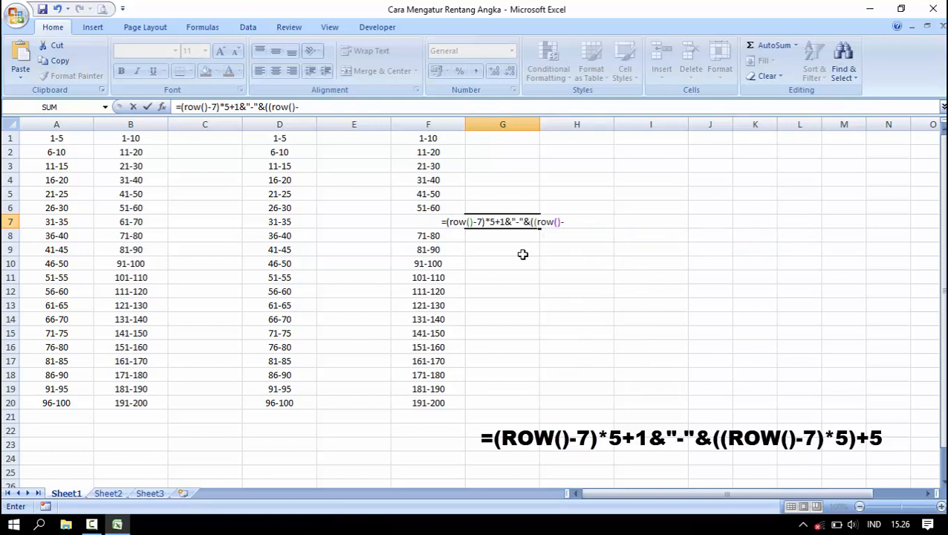
{"action": "type", "text": "7"}
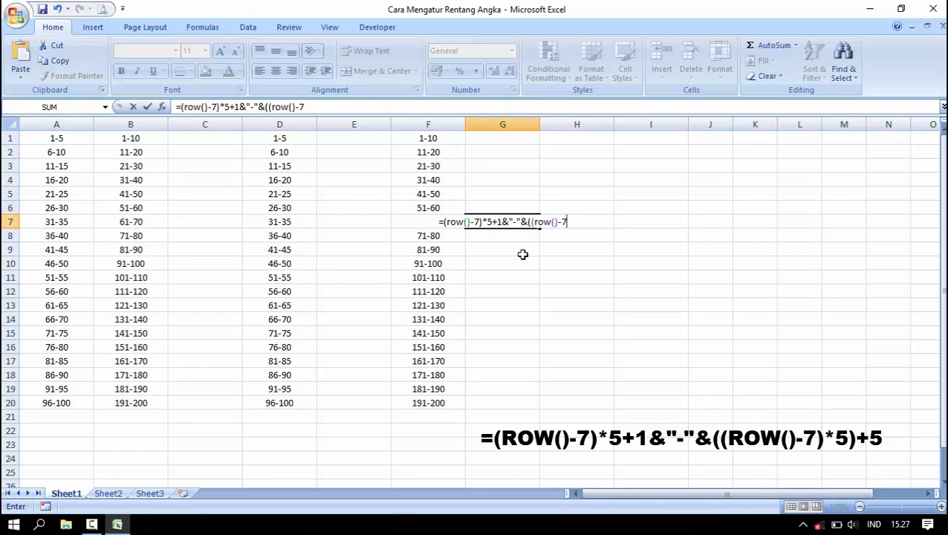
{"action": "type", "text": ")"}
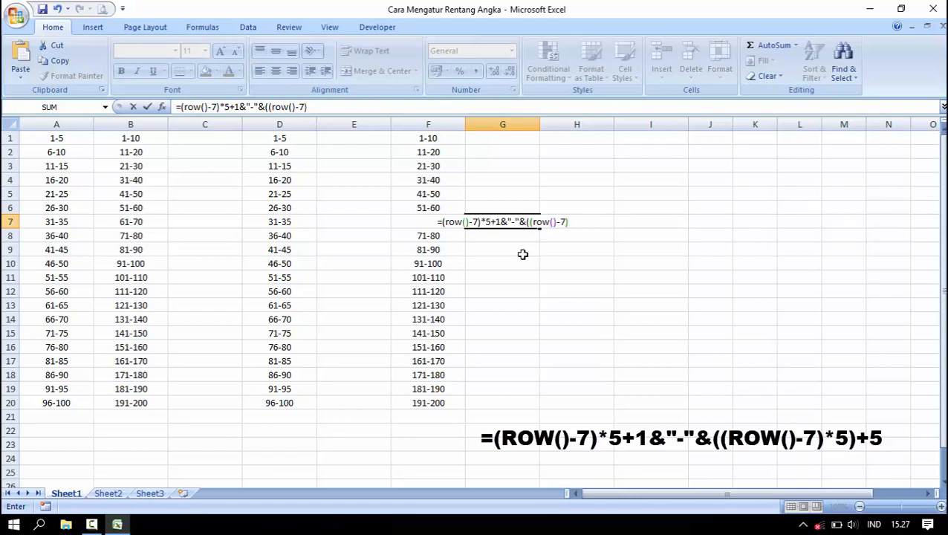
{"action": "type", "text": "*5"}
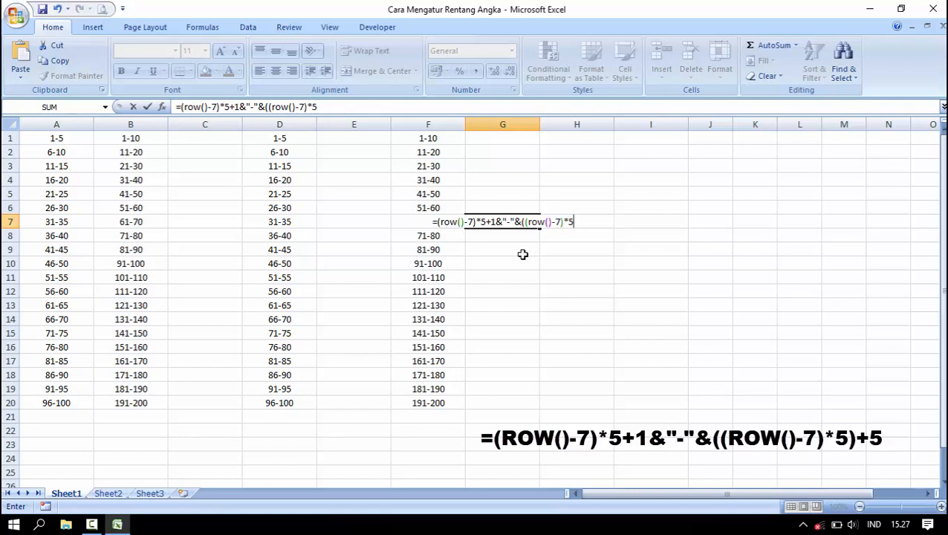
{"action": "type", "text": ")"}
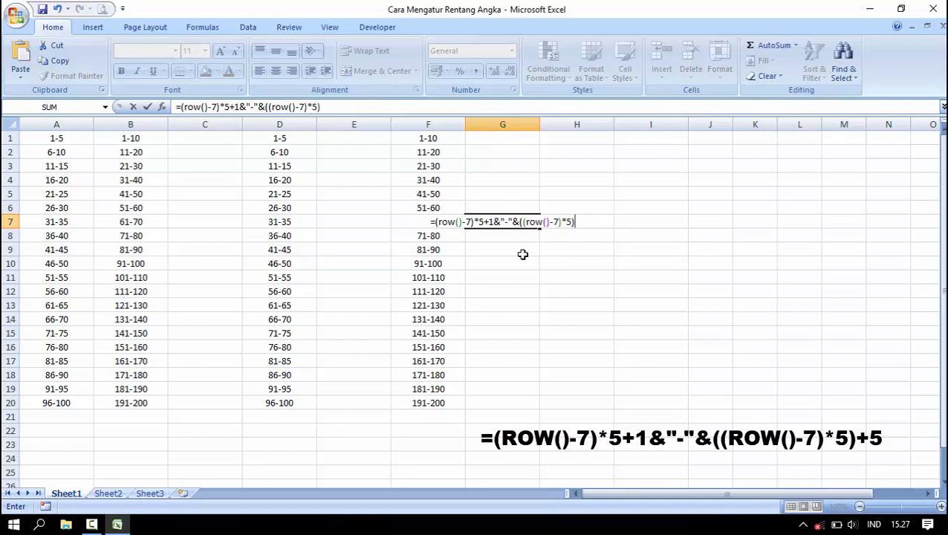
{"action": "type", "text": "+5"}
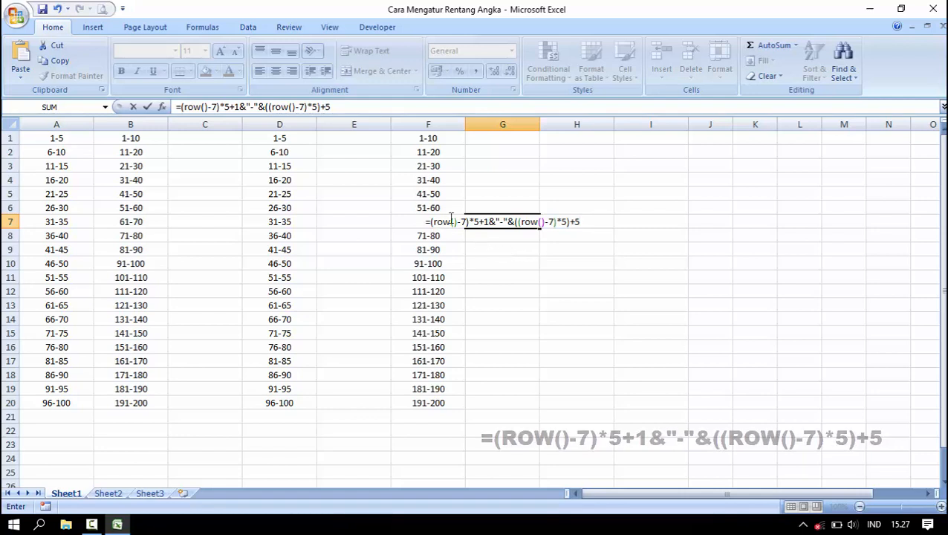
{"action": "key", "text": "Return"}
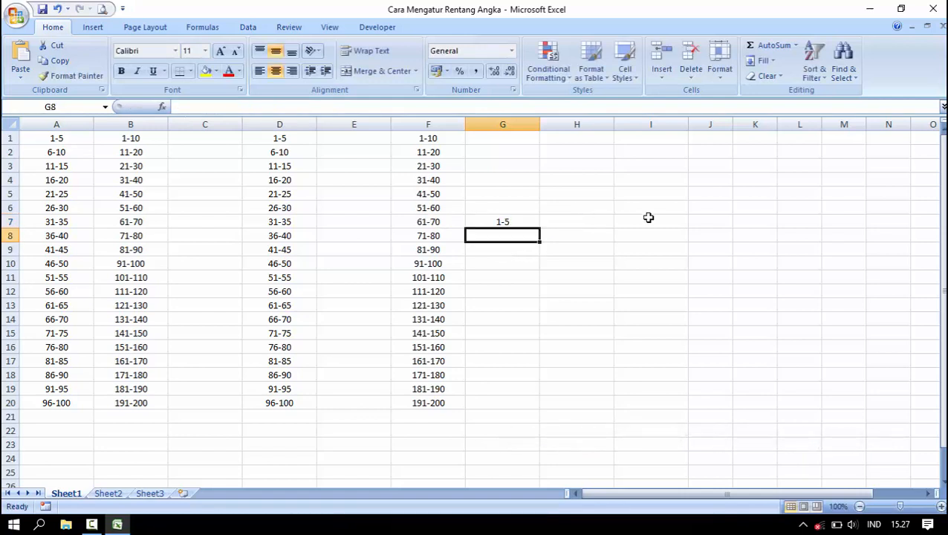
Step: Fill the formula from cell G7 down to G20 and check the formulas in cells G7 and G8
{"action": "left_click", "coordinate": [502, 220]}
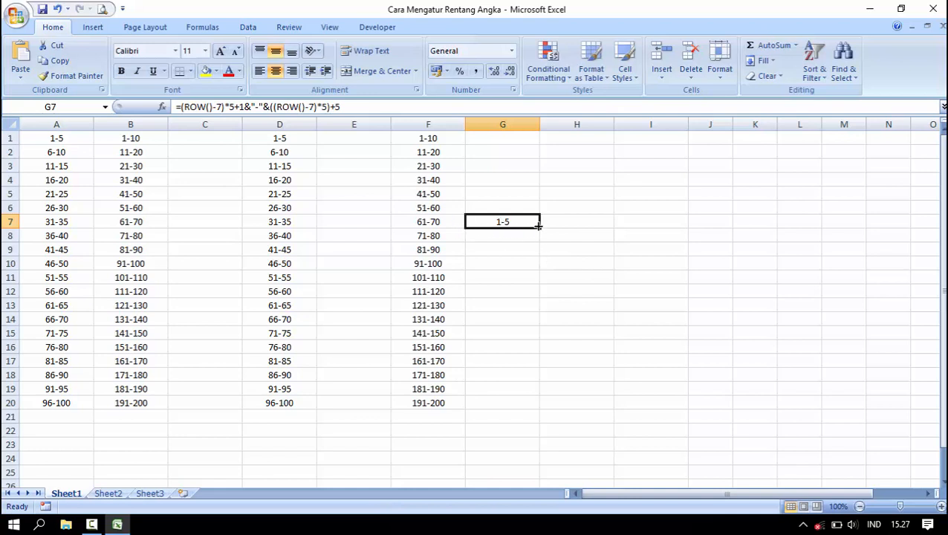
{"action": "left_click_drag", "start_coordinate": [540, 228], "coordinate": [545, 408]}
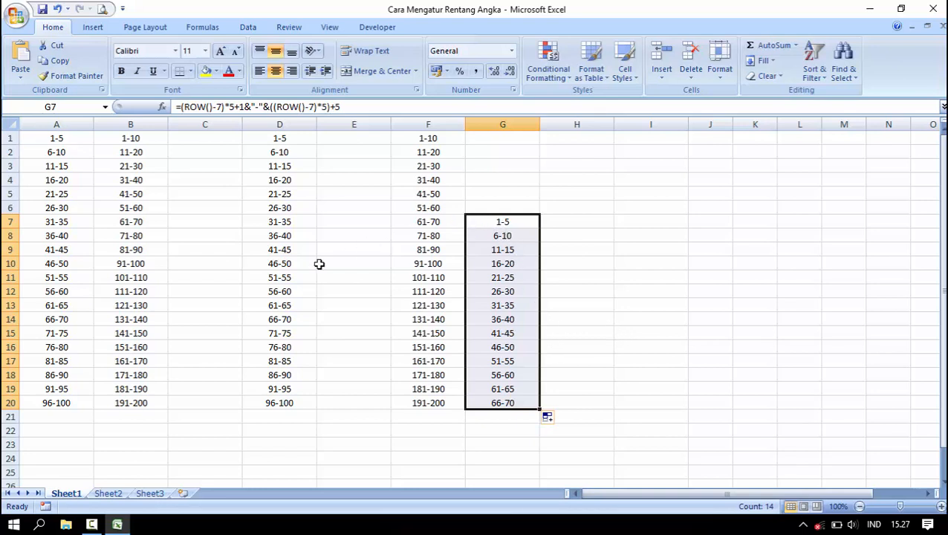
{"action": "left_click", "coordinate": [504, 220]}
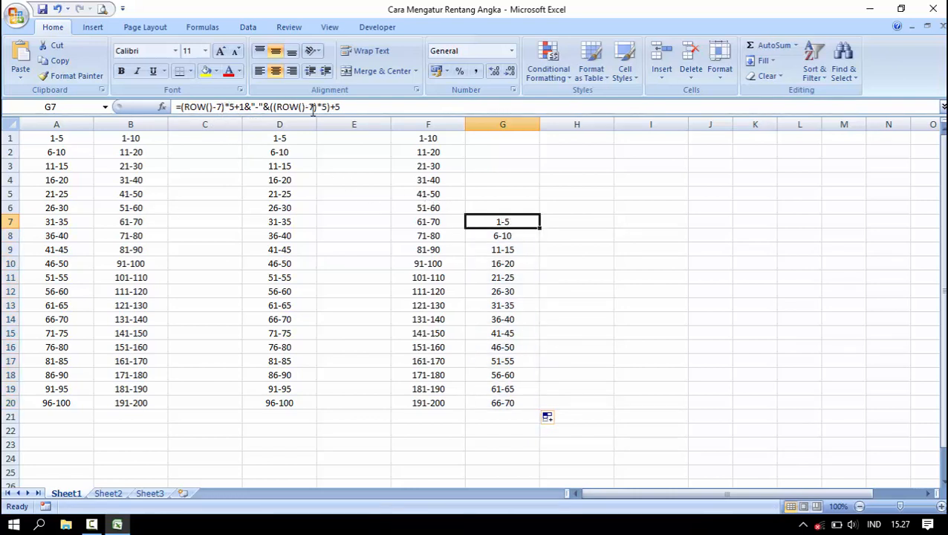
{"action": "left_click", "coordinate": [503, 235]}
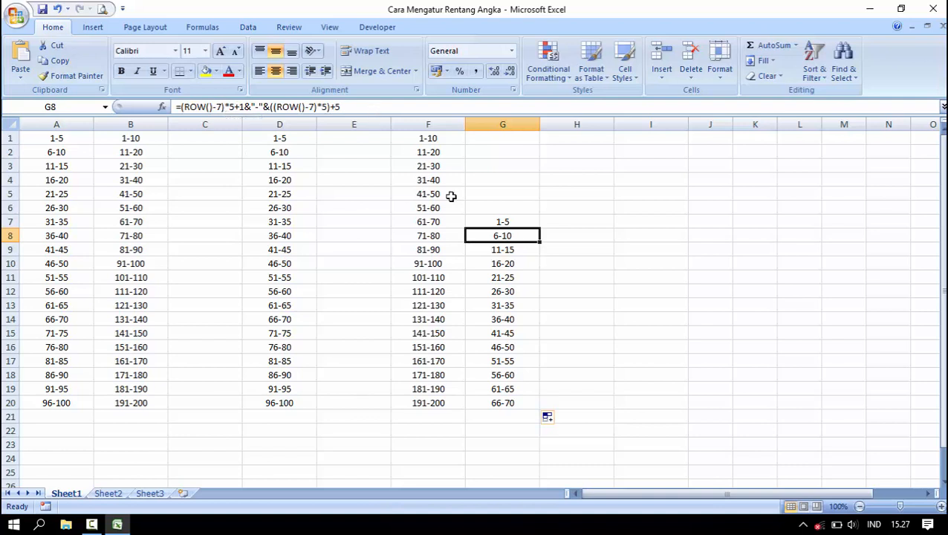
{"action": "left_click", "coordinate": [504, 220]}
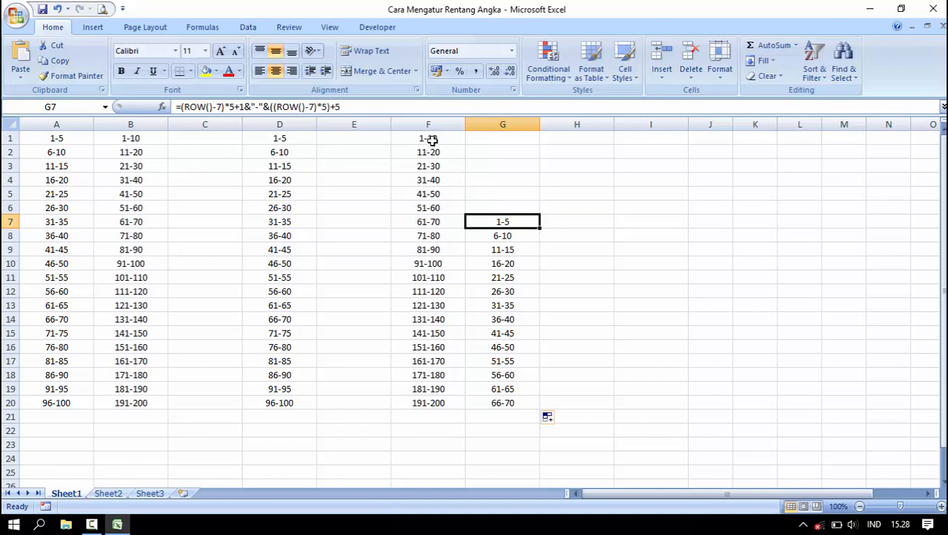
Step: Copy the formula text of cell F1 into cell H1 and fill it down to H20
{"action": "left_click", "coordinate": [428, 139]}
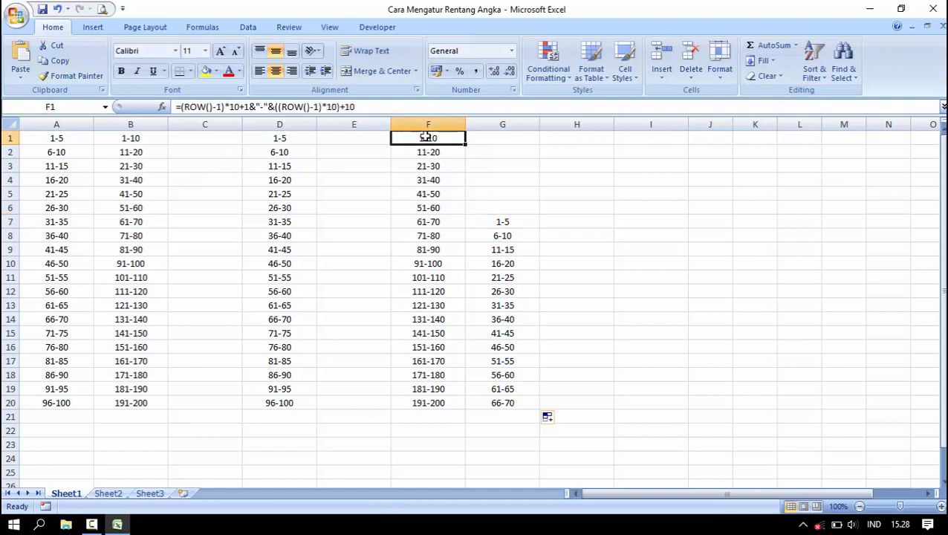
{"action": "triple_click", "coordinate": [355, 107]}
{"action": "key", "text": "ctrl+c"}
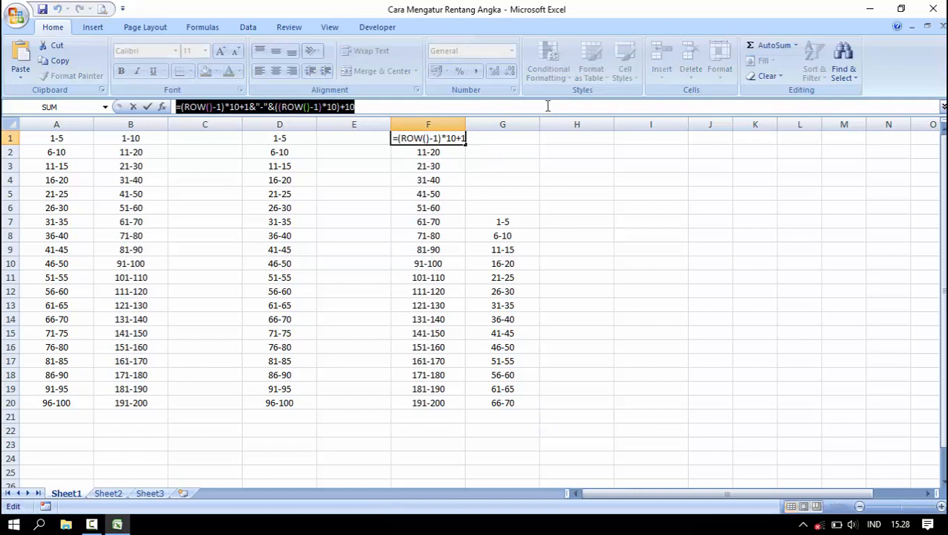
{"action": "type", "text": "="}
{"action": "left_click", "coordinate": [554, 139]}
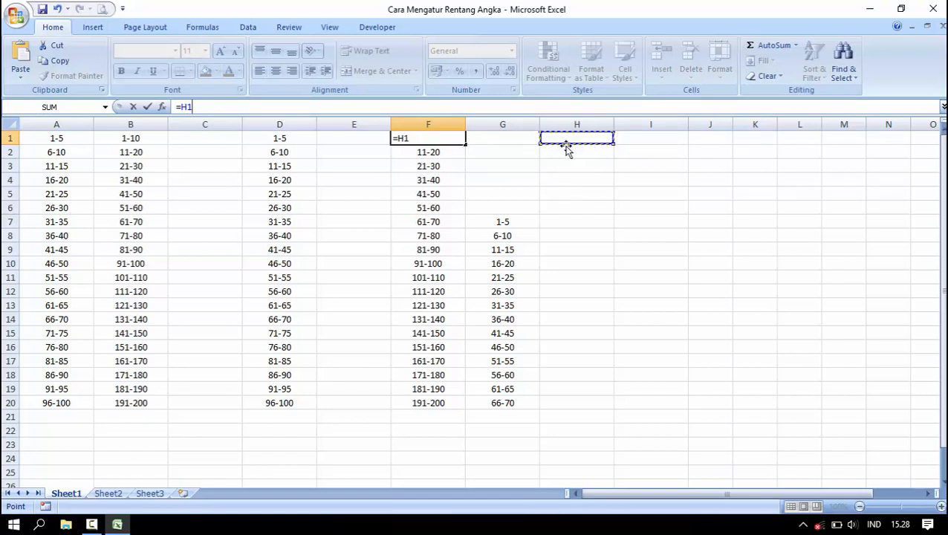
{"action": "key", "text": "Escape"}
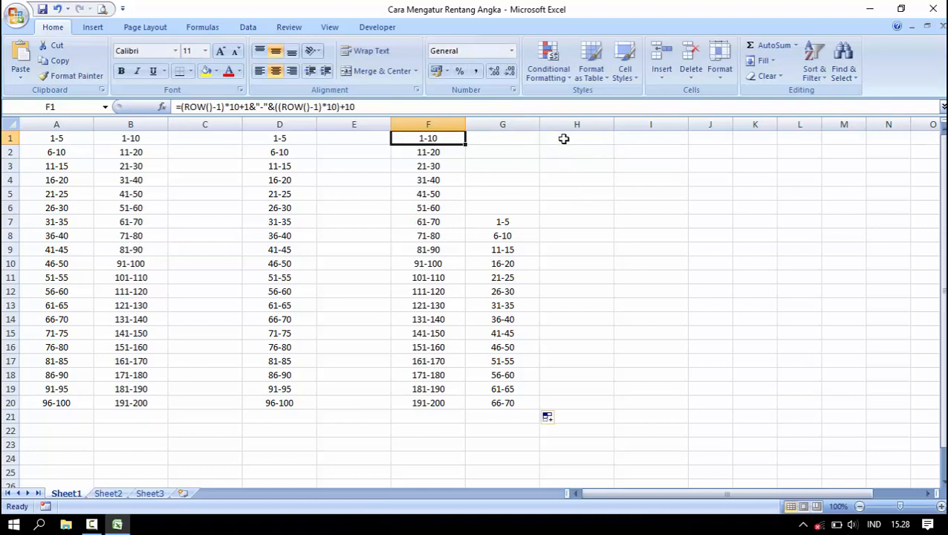
{"action": "left_click", "coordinate": [563, 139]}
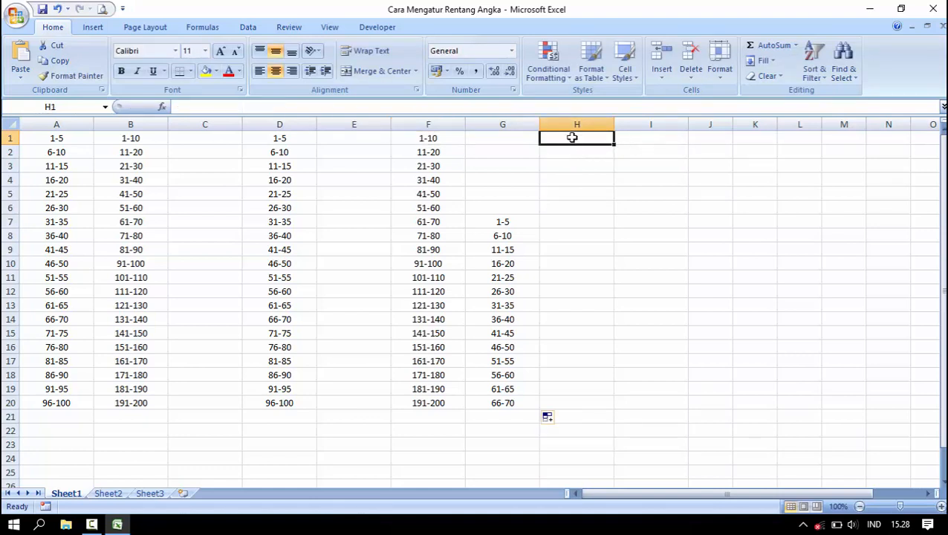
{"action": "key", "text": "ctrl+v"}
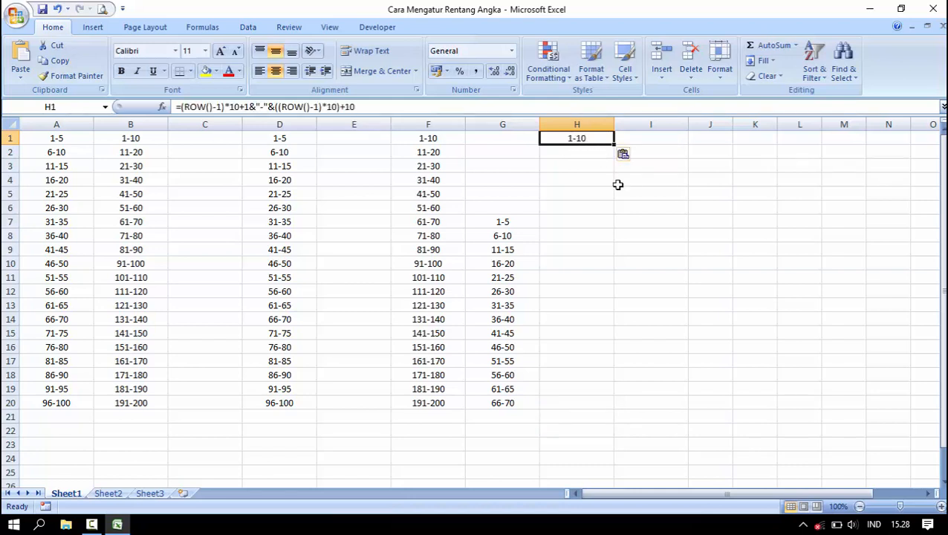
{"action": "left_click_drag", "start_coordinate": [614, 144], "coordinate": [606, 405]}
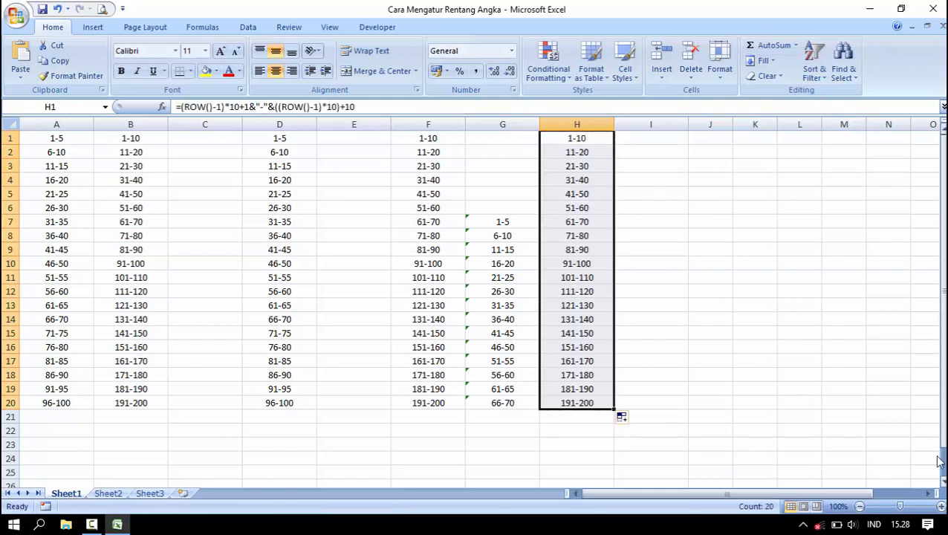